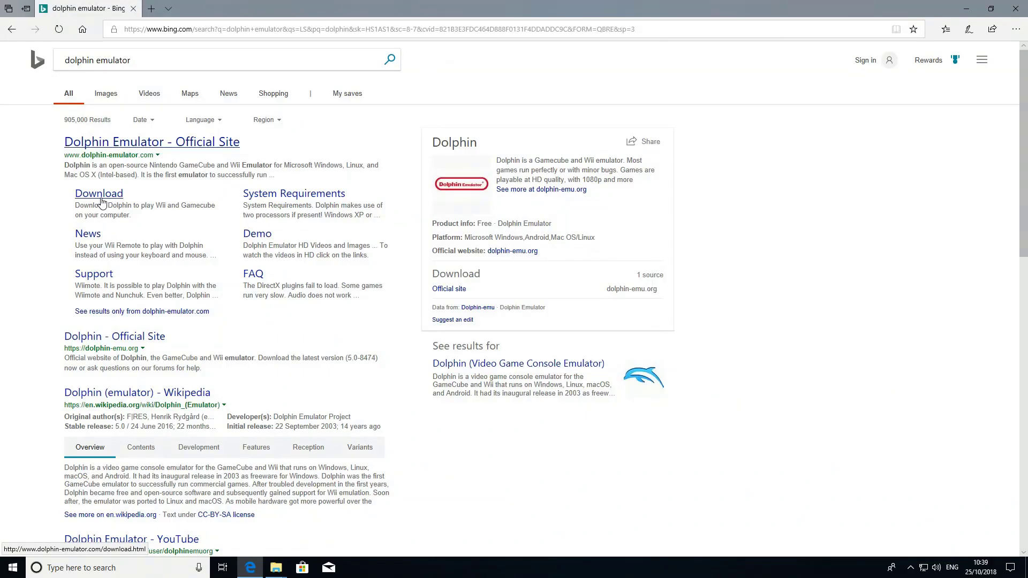
Download the 64-bit Windows build of Dolphin 4.0 from the emulator site and run dolphin-4.0-win64.exe.
click(101, 199)
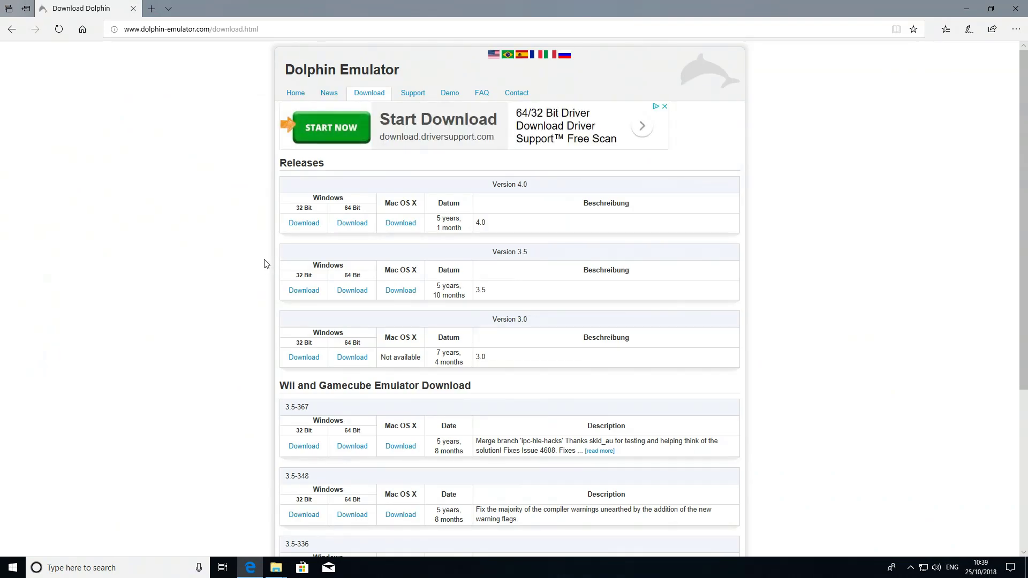
click(352, 223)
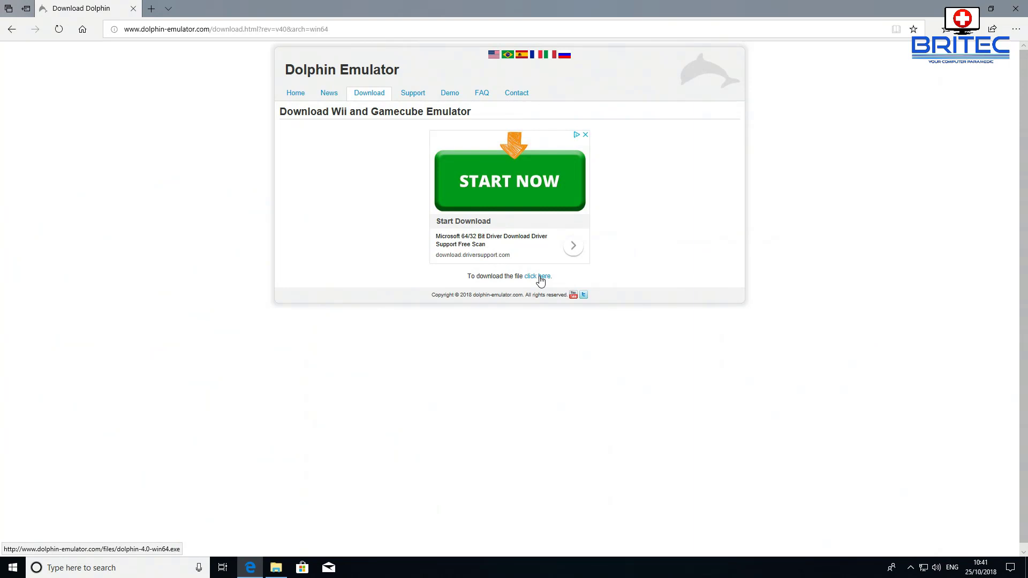
click(527, 277)
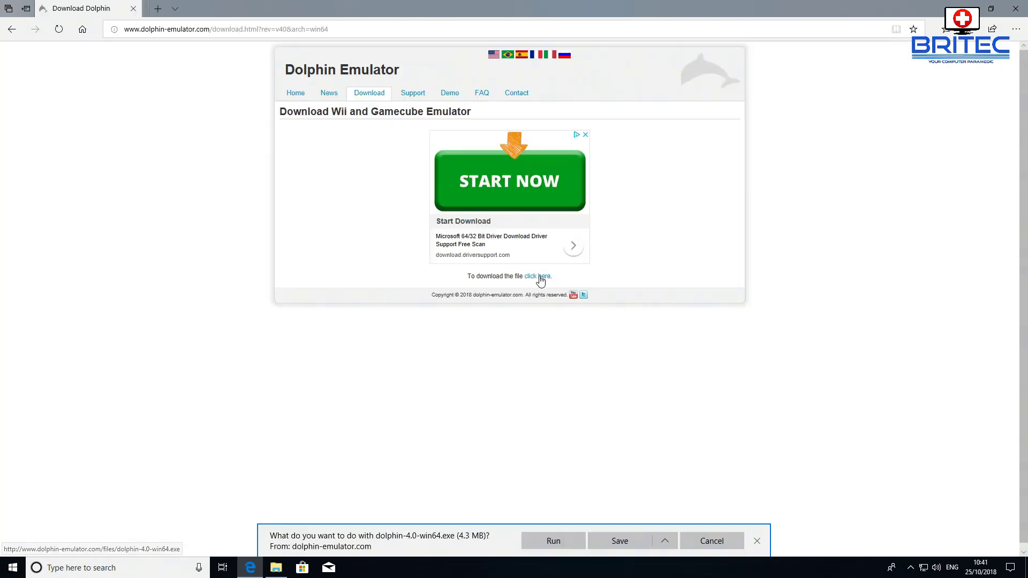
click(545, 542)
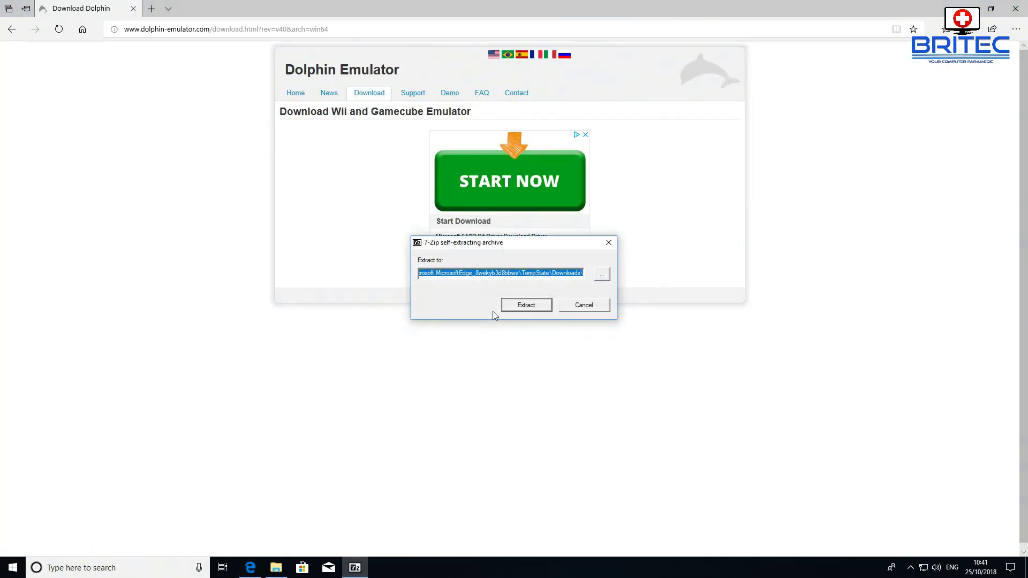
Extract the archive into a new folder named Dolphin Emulator inside Documents.
drag(541, 273, 600, 279)
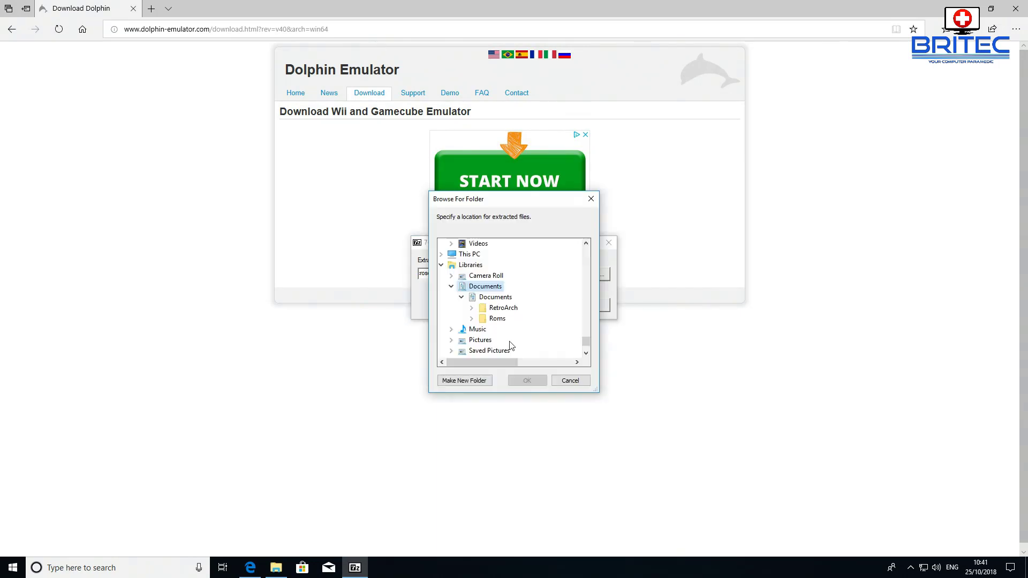
click(458, 381)
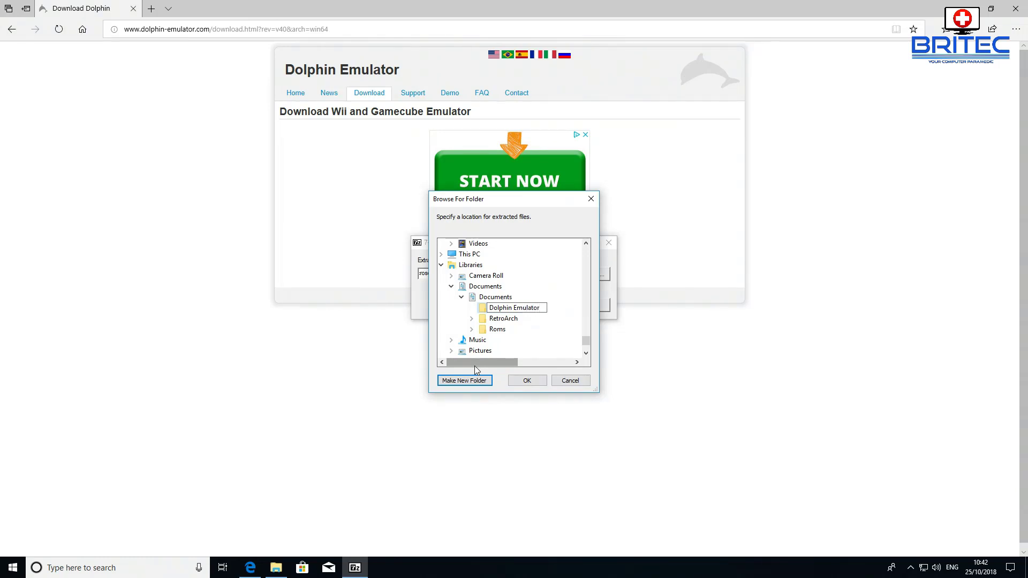
click(485, 311)
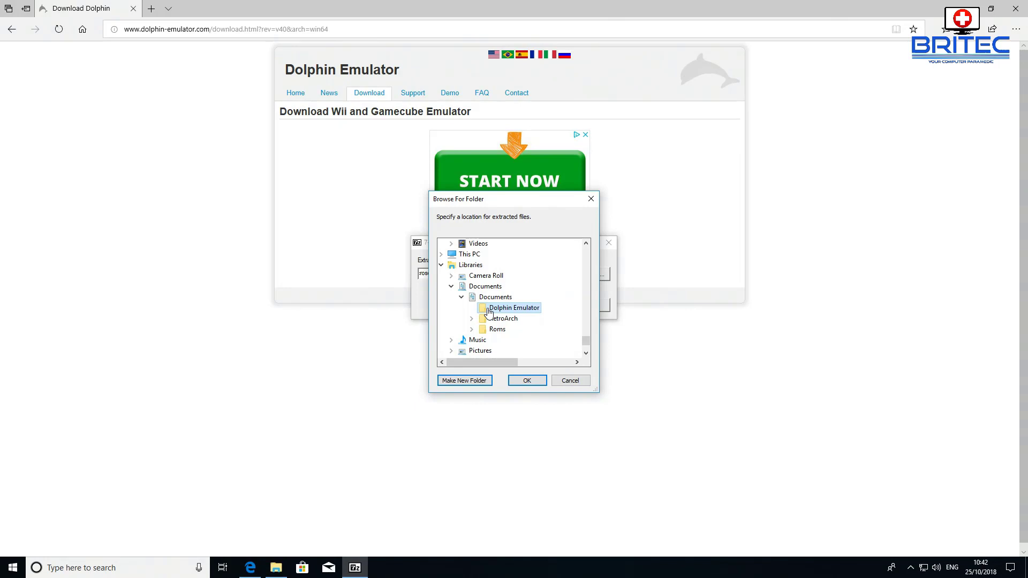
click(527, 381)
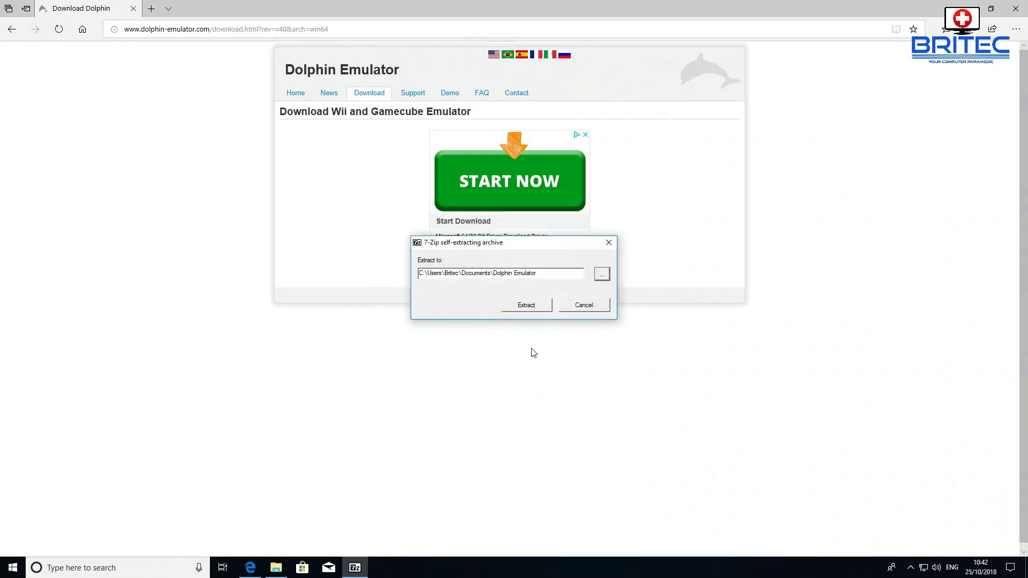
click(527, 306)
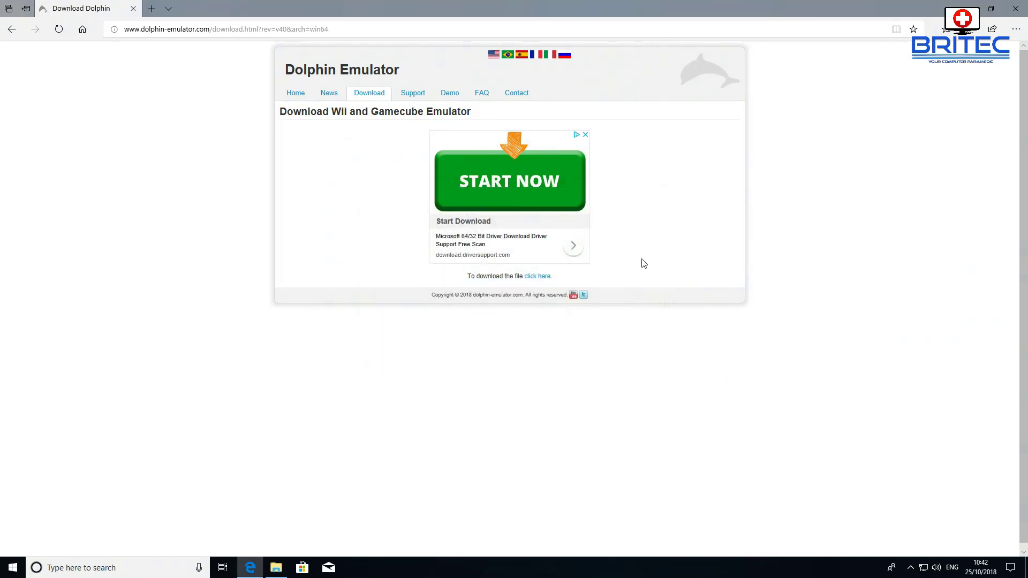
Close the browser and, from the Dolphin Emulator folder in Documents, send a shortcut of the Dolphin application to the desktop.
click(1016, 9)
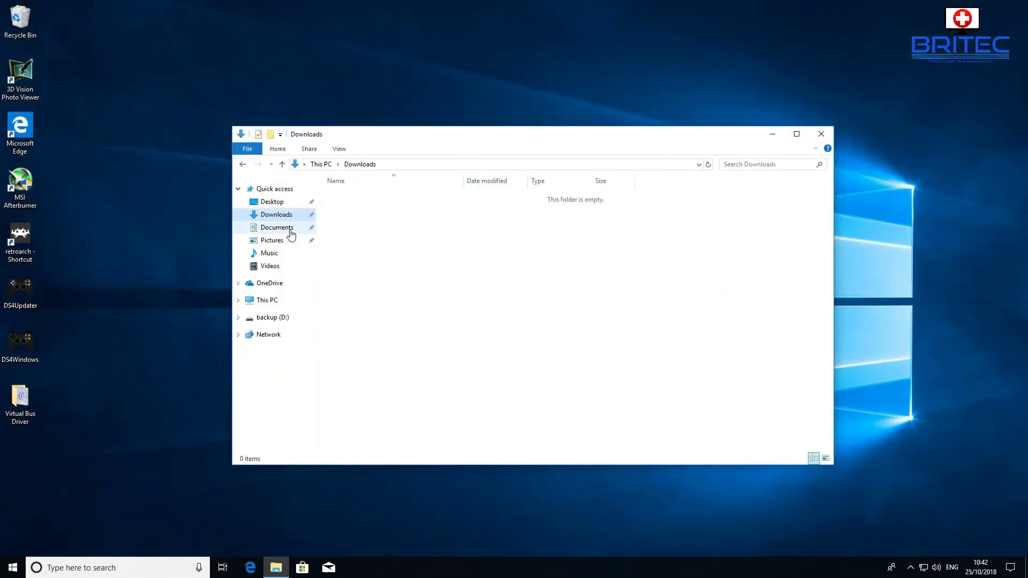
click(277, 228)
double_click(351, 199)
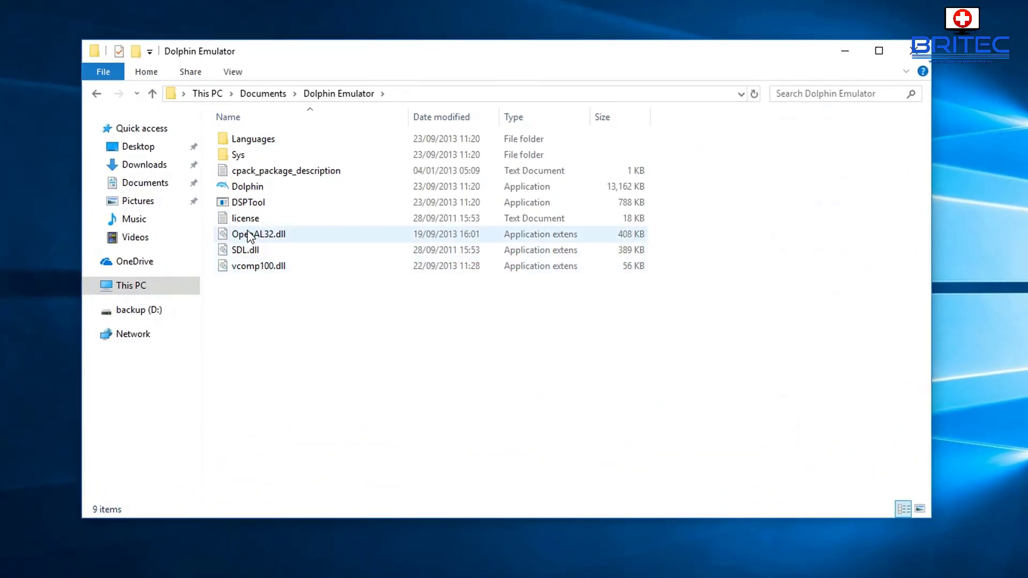
click(250, 188)
right_click(250, 188)
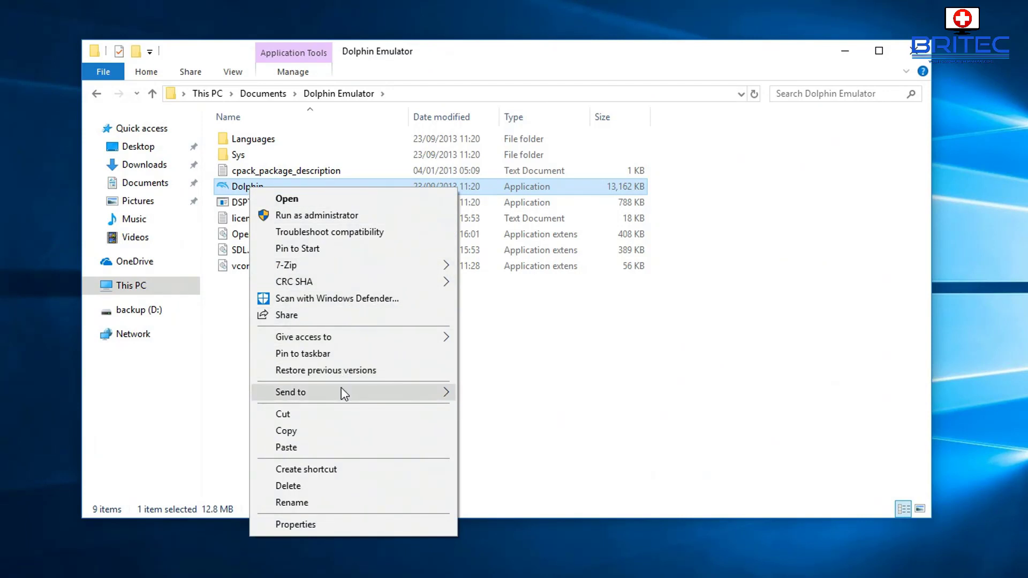
mouse_move(435, 391)
click(480, 429)
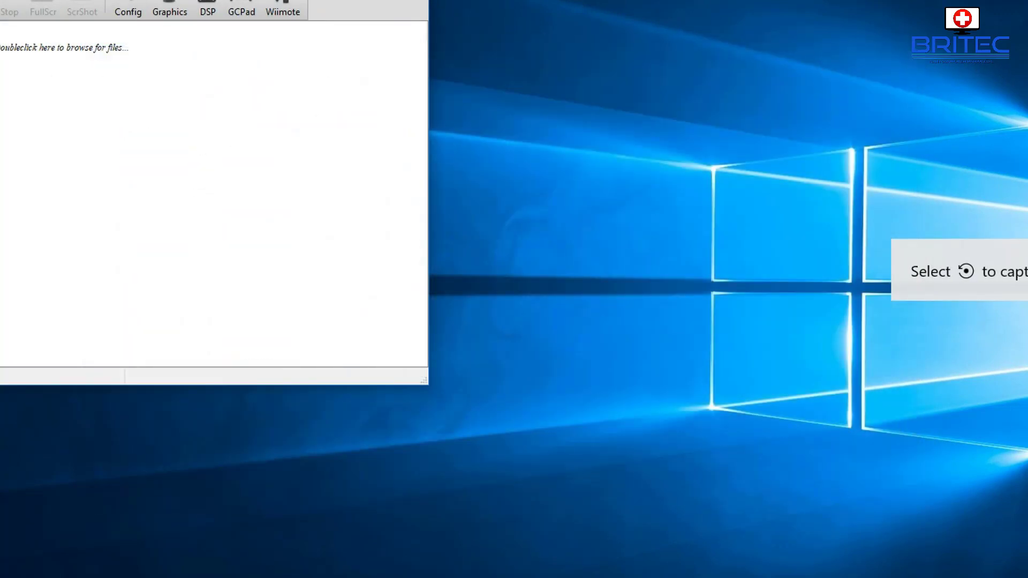
In the GCPad configuration, load the GC_CONTROLLER profile for Pad 1 and accept the settings.
drag(0, 0, 323, 16)
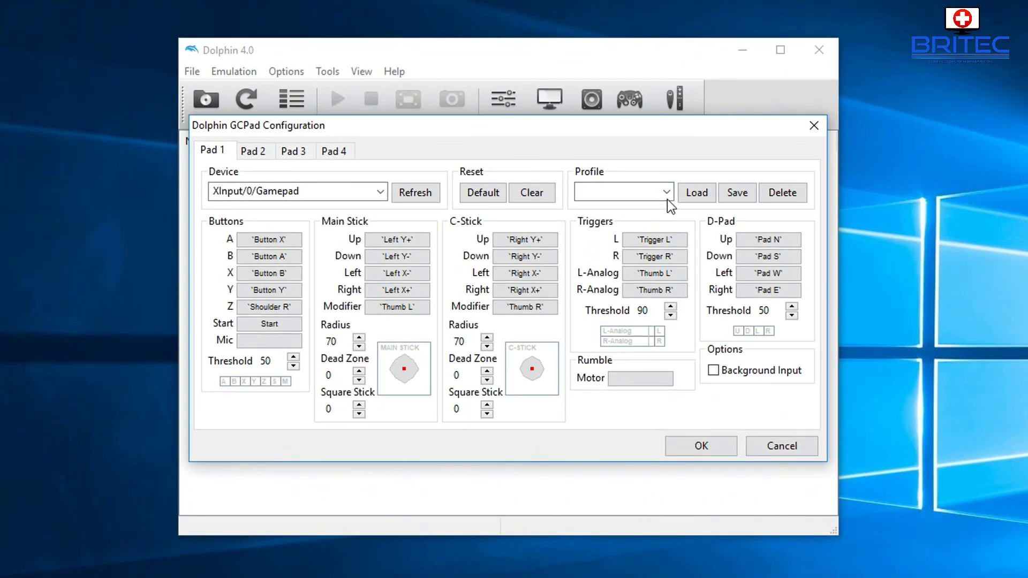
click(602, 190)
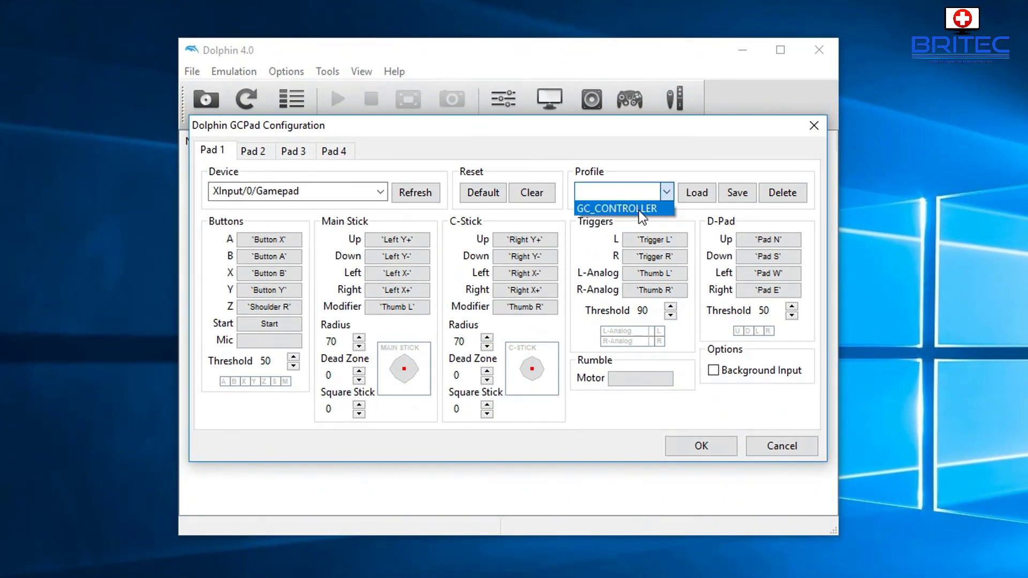
click(619, 208)
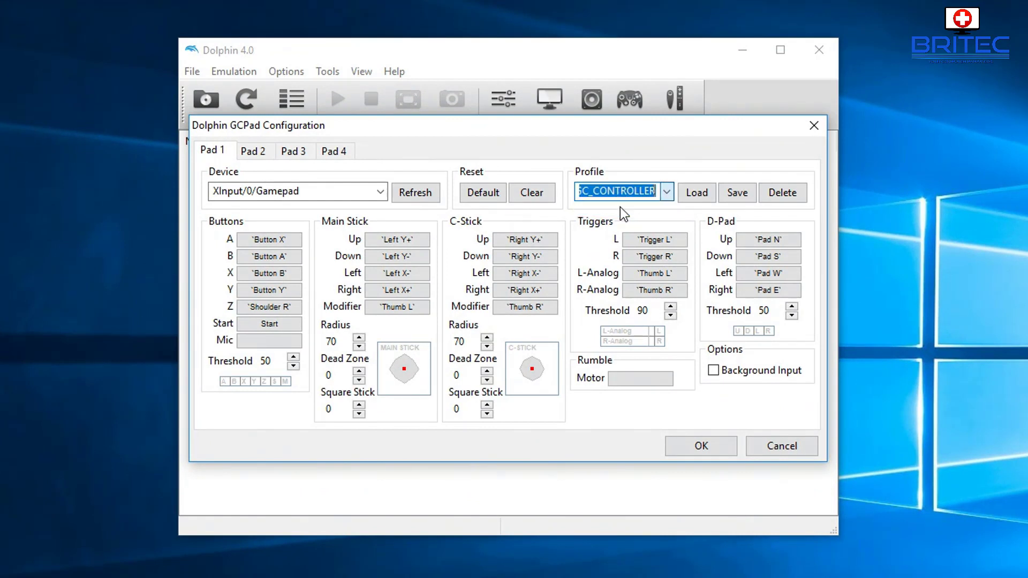
click(685, 196)
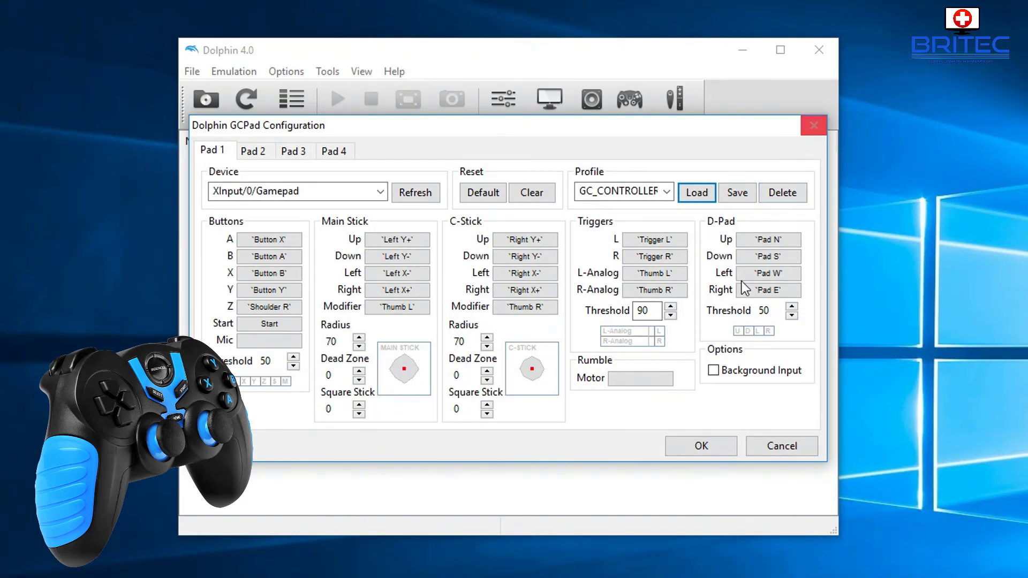
click(695, 447)
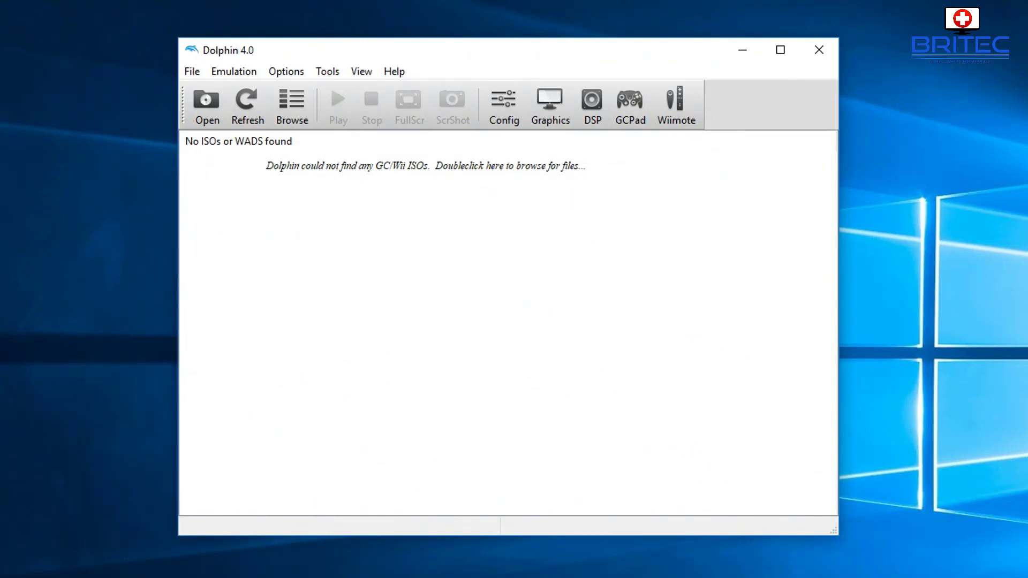
In File Explorer, look at the GC_CONTROLLER profile file under Documents, Dolphin Emulator, Config, Profiles, GCPad, and close the window.
key(super+e)
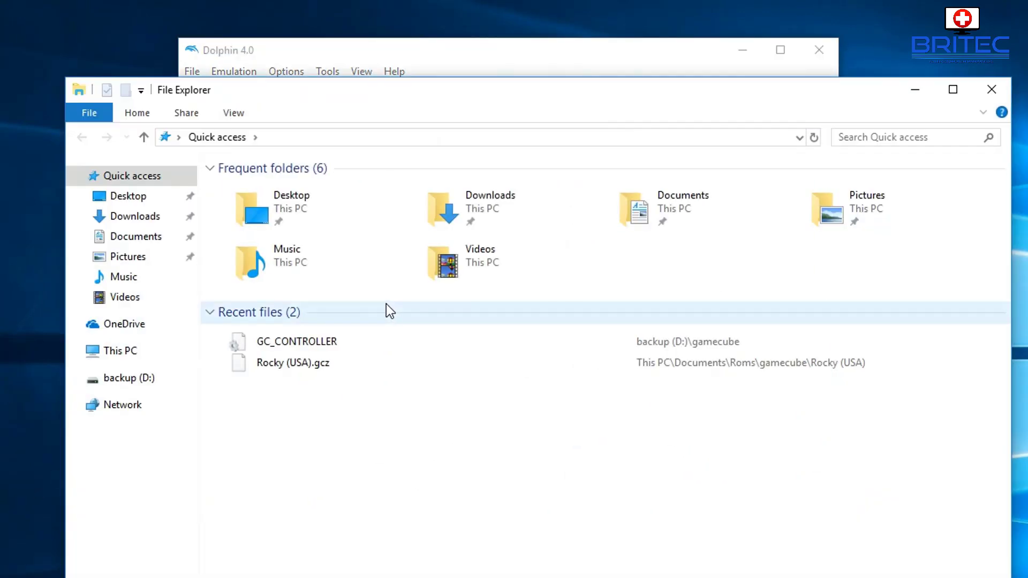
click(154, 238)
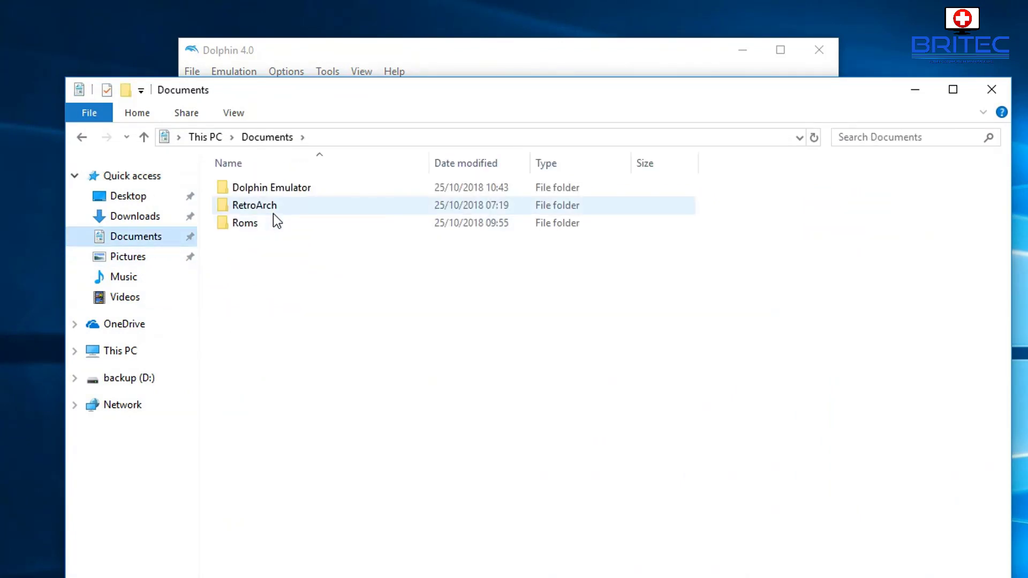
double_click(277, 191)
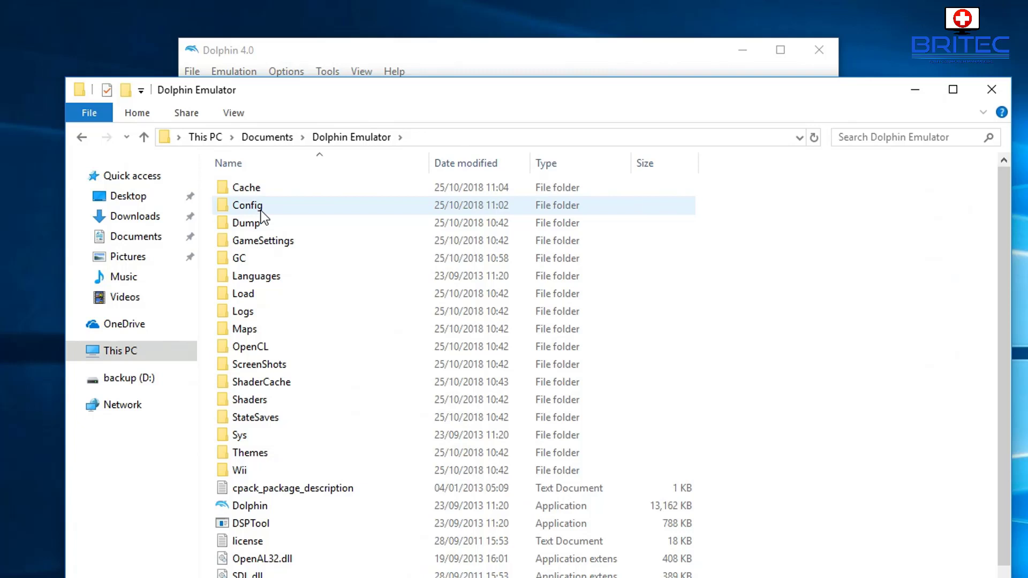
double_click(262, 209)
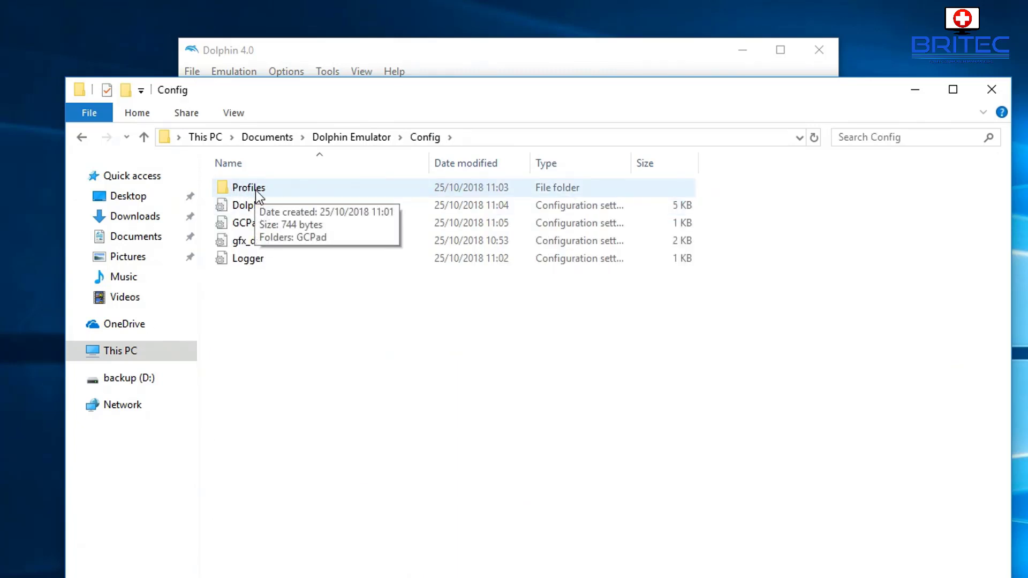
double_click(255, 191)
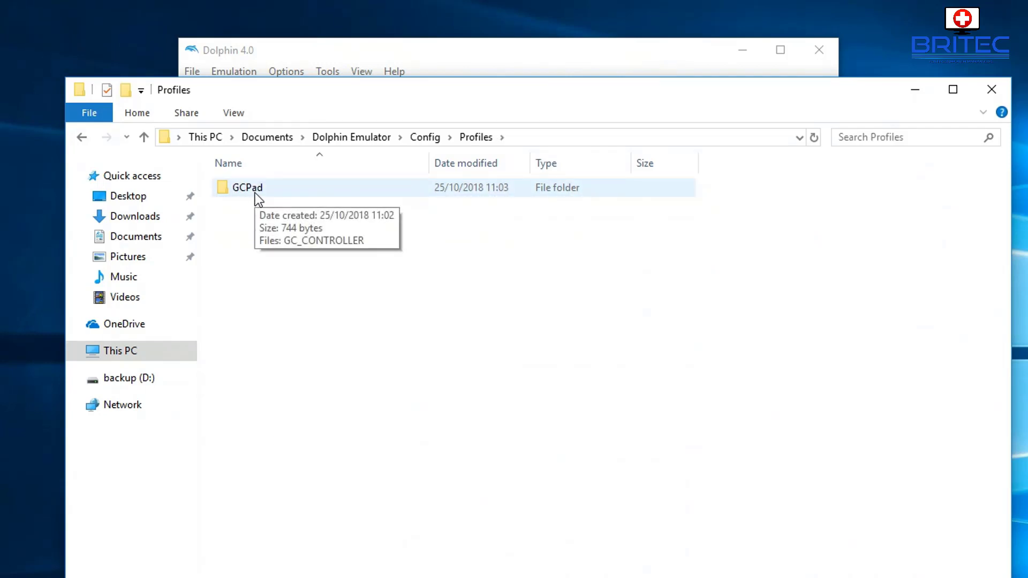
double_click(255, 192)
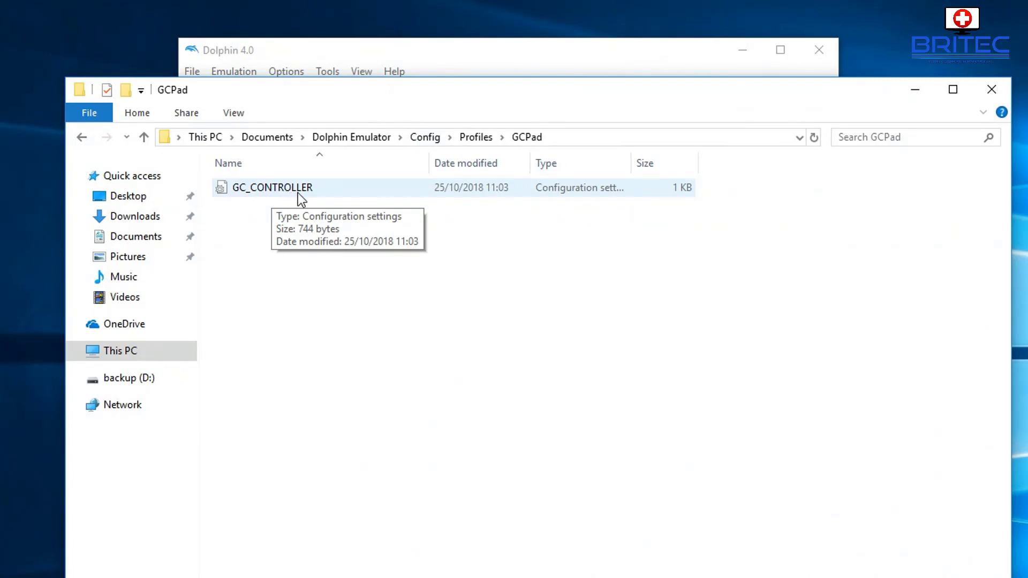
click(992, 90)
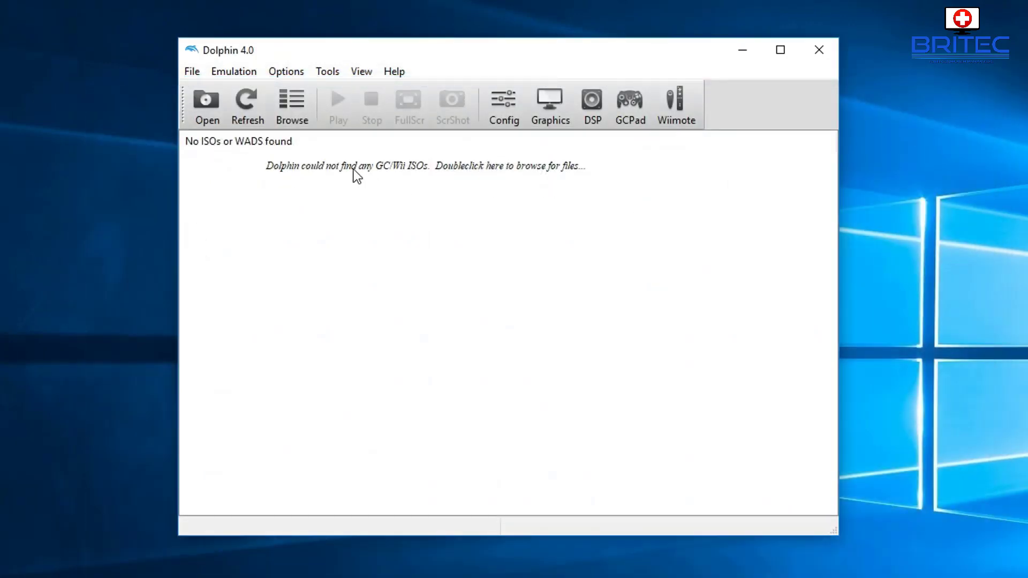
Add the Prince of Persia - The Sands of Time folder from Roms in Documents as a game directory in Dolphin.
click(289, 122)
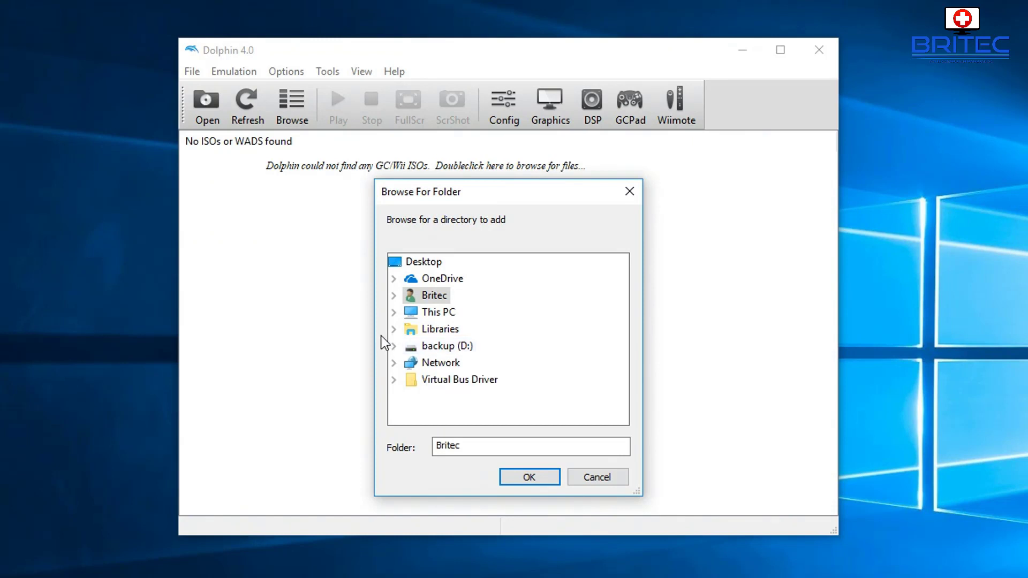
click(395, 296)
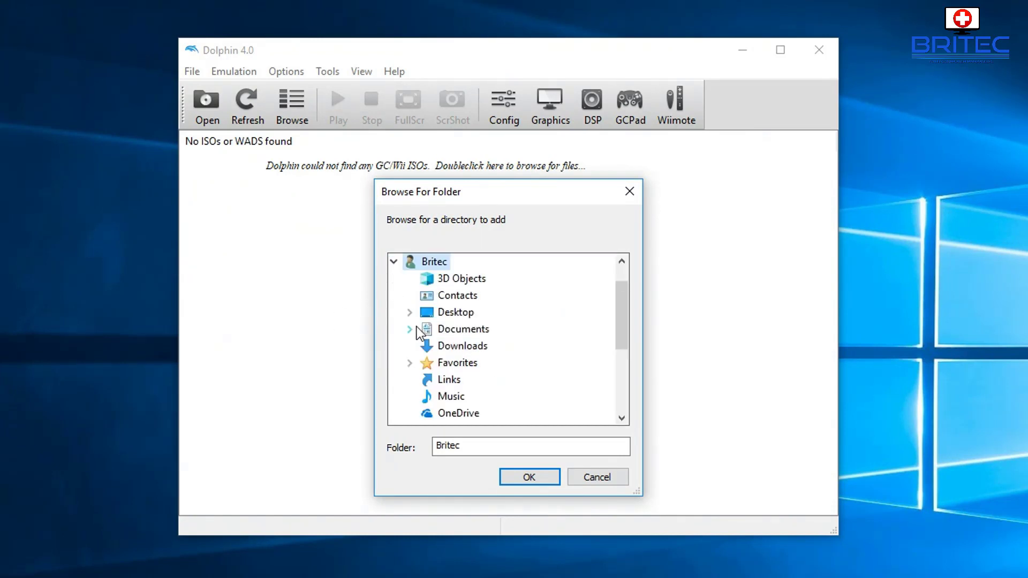
double_click(431, 330)
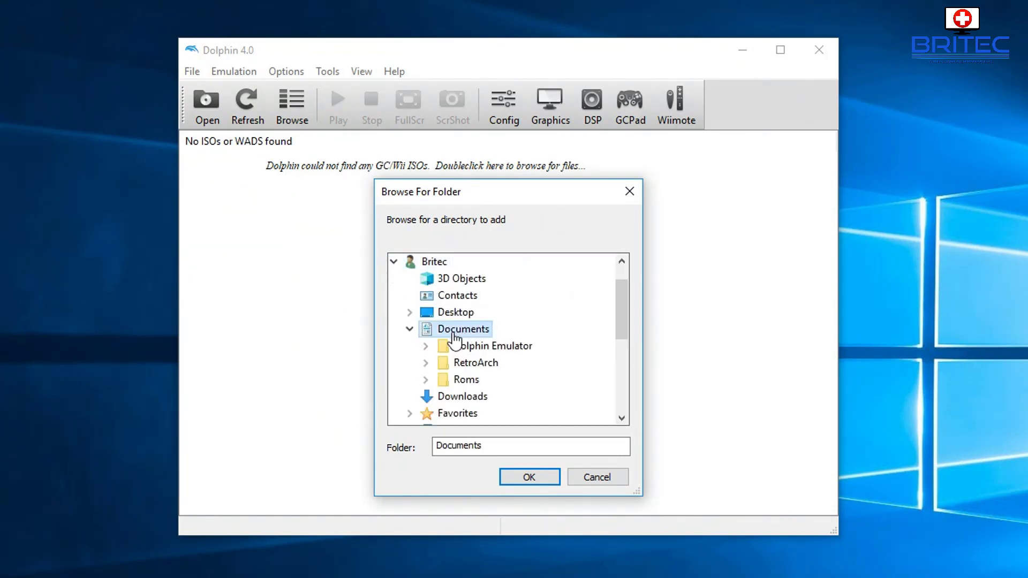
double_click(467, 381)
scroll(538, 392, down, 8)
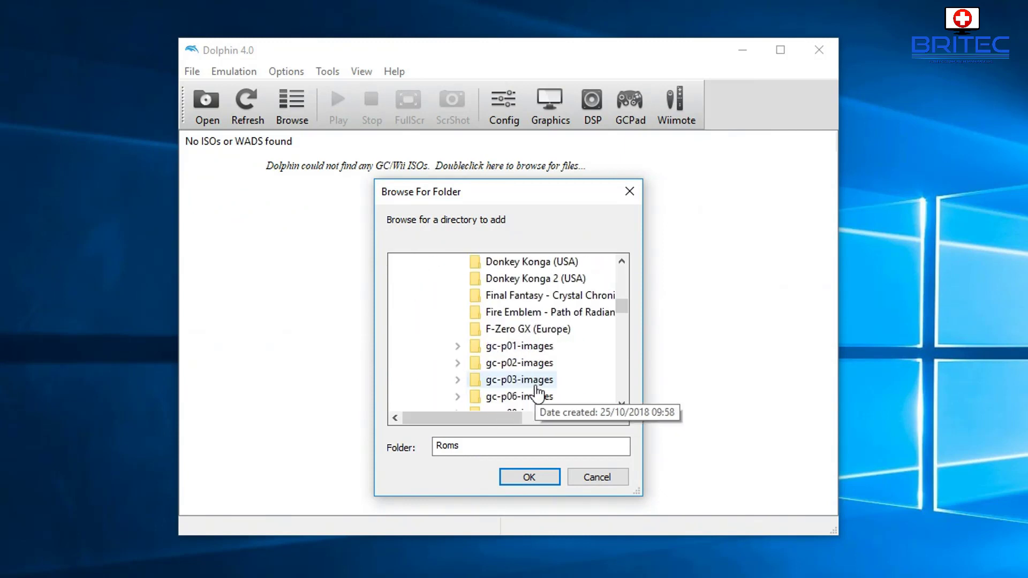
scroll(538, 393, down, 5)
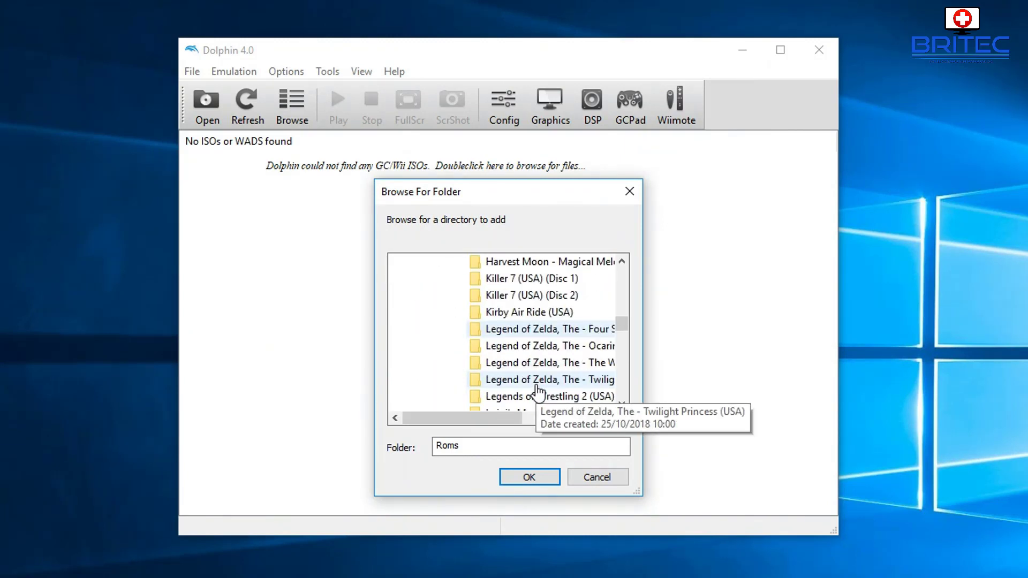
scroll(538, 392, down, 2)
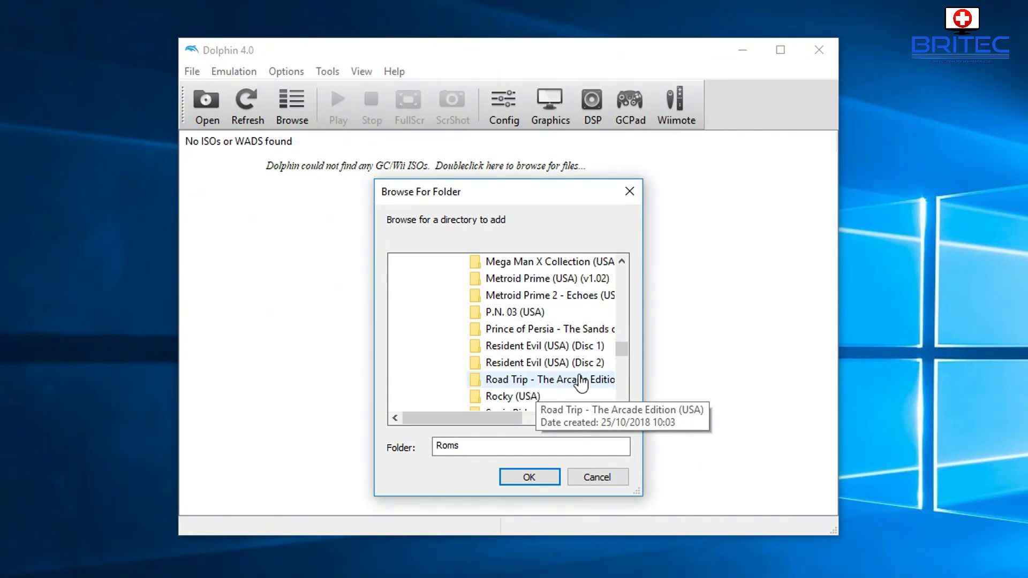
click(570, 334)
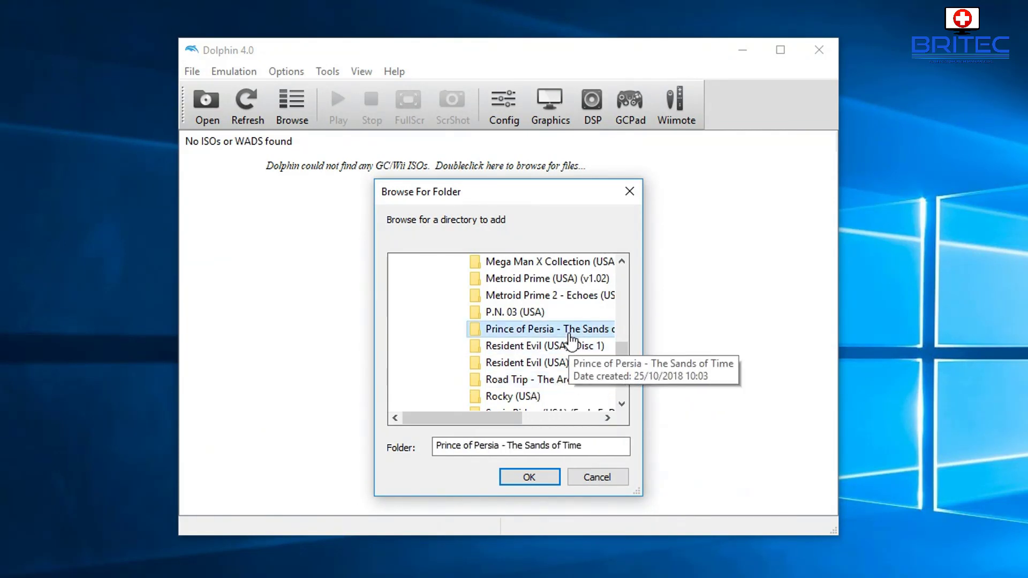
click(529, 470)
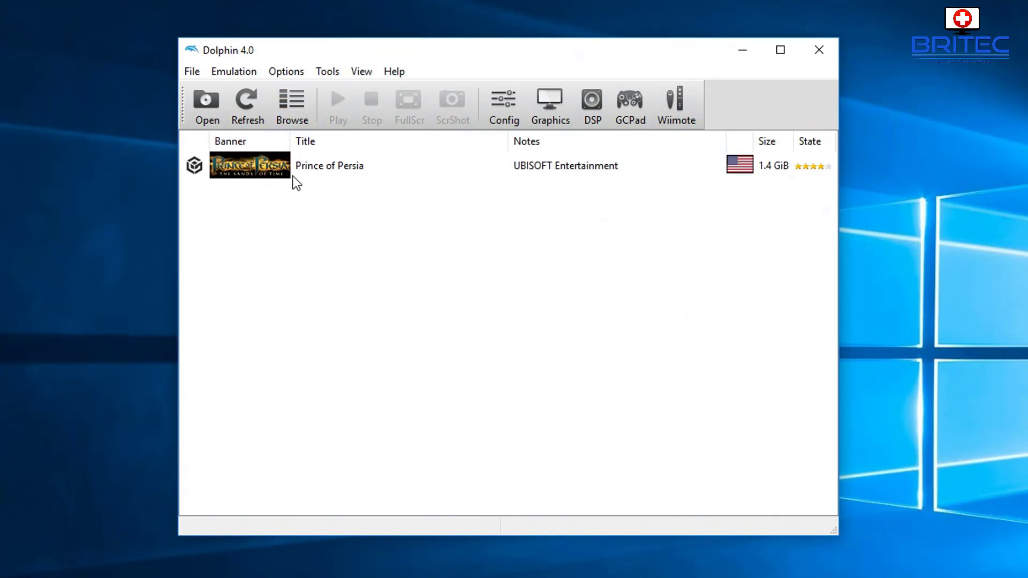
Examine the general display options and the internal resolution choices under Enhancements in the graphics configuration, and close it.
click(273, 166)
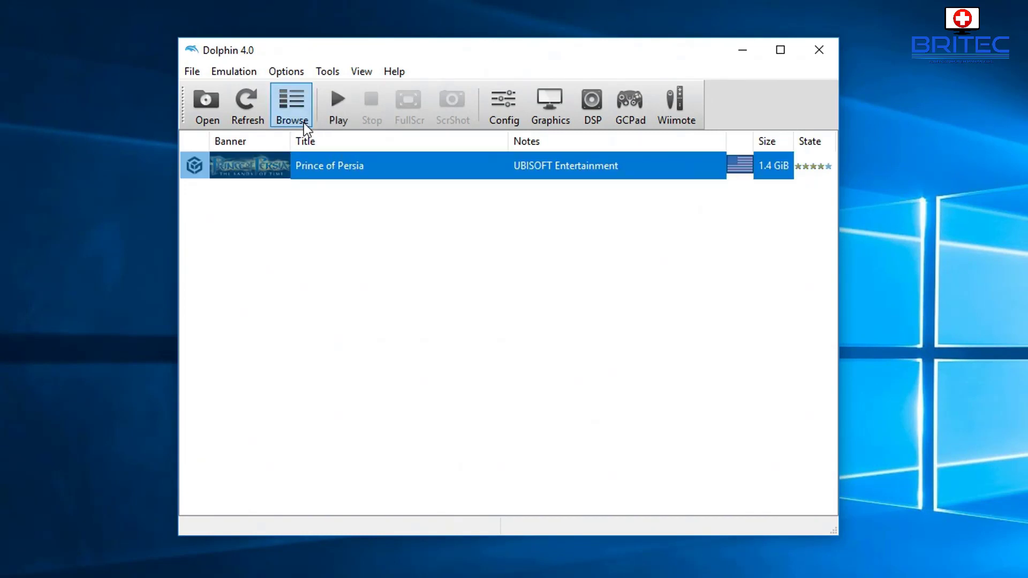
click(552, 121)
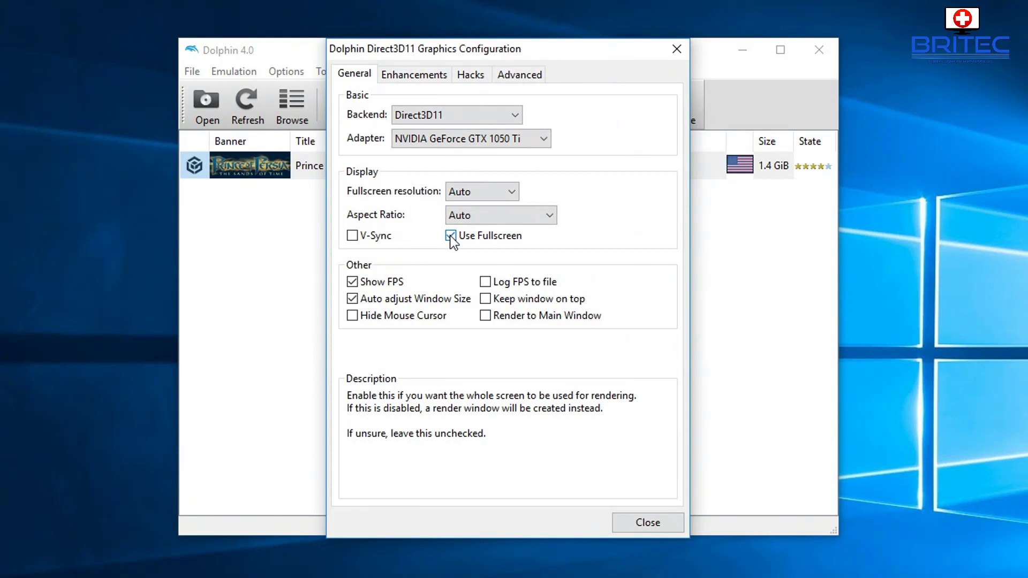
click(423, 75)
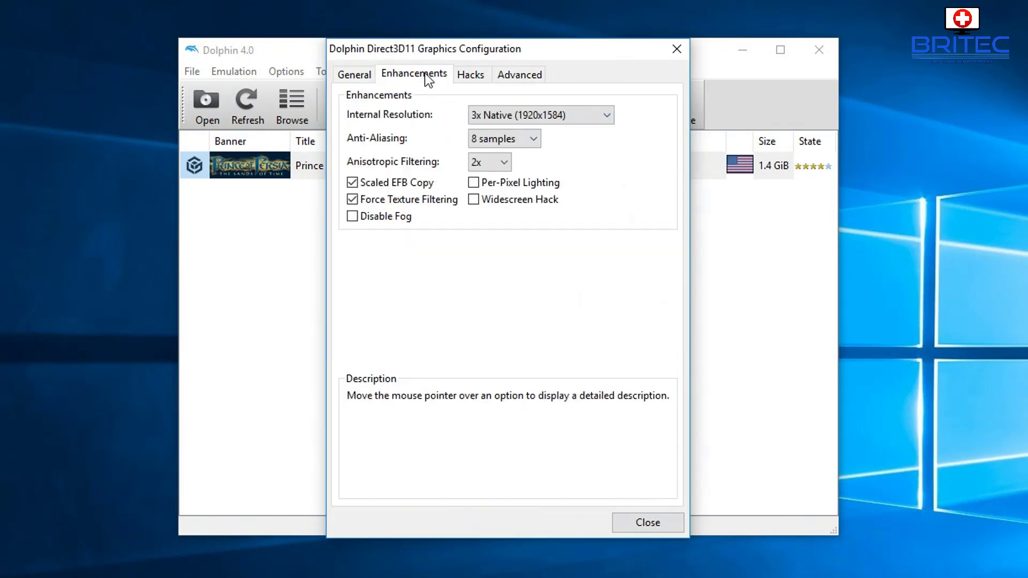
click(607, 115)
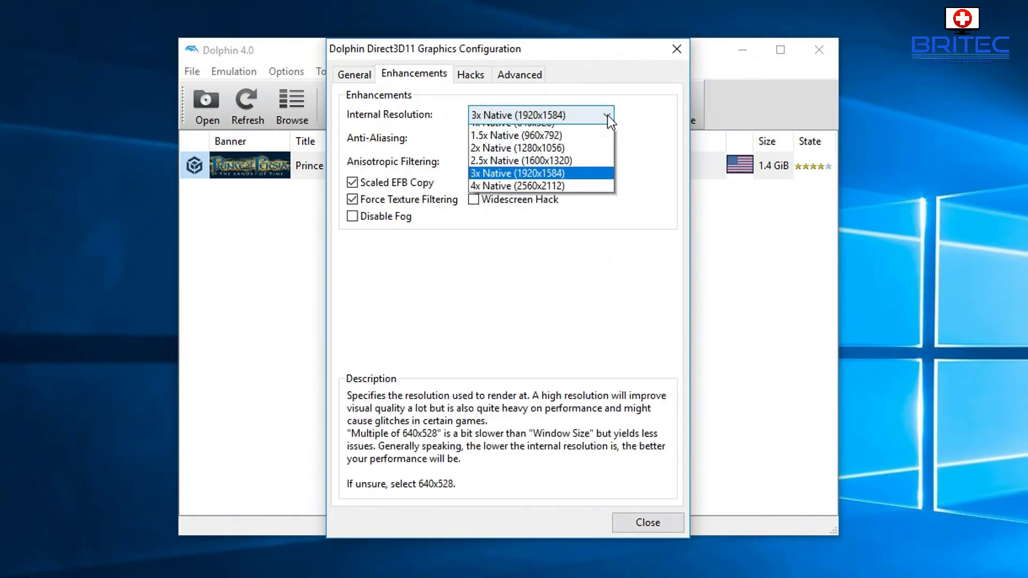
click(608, 116)
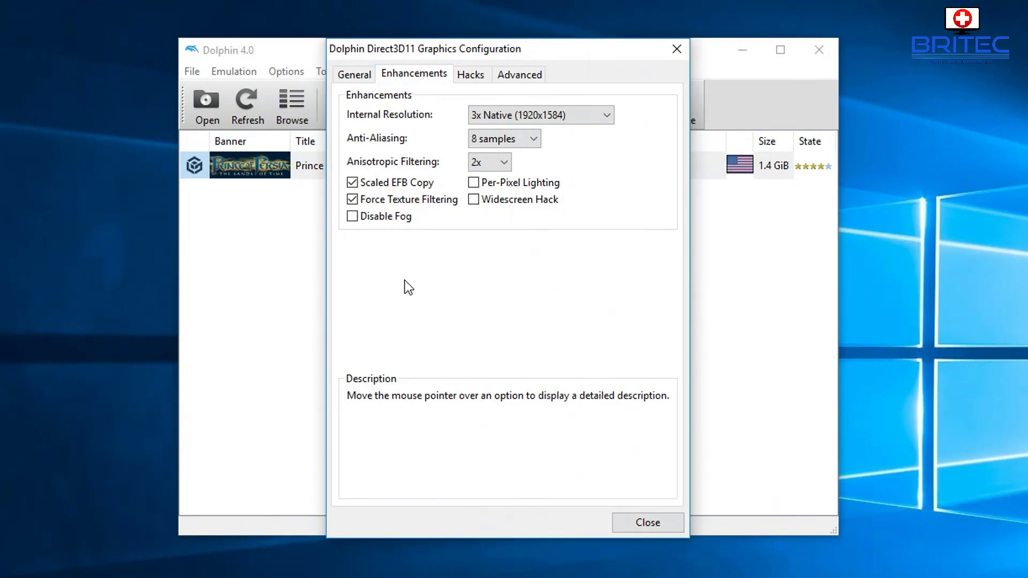
key(Down)
key(Up)
key(Down)
key(Up)
click(657, 525)
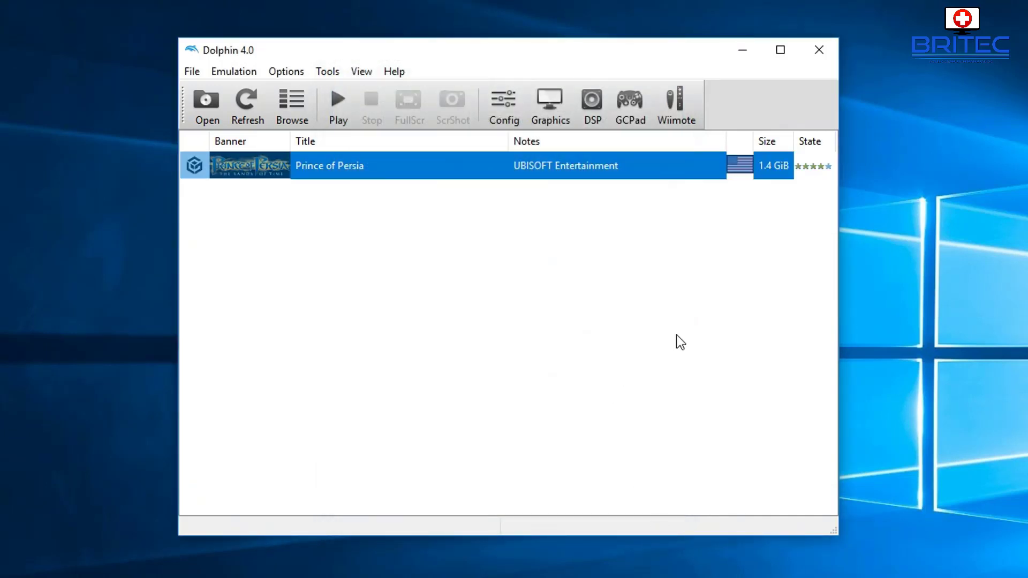
Add the Rocky (USA) folder from Roms in Documents as a game directory.
click(623, 371)
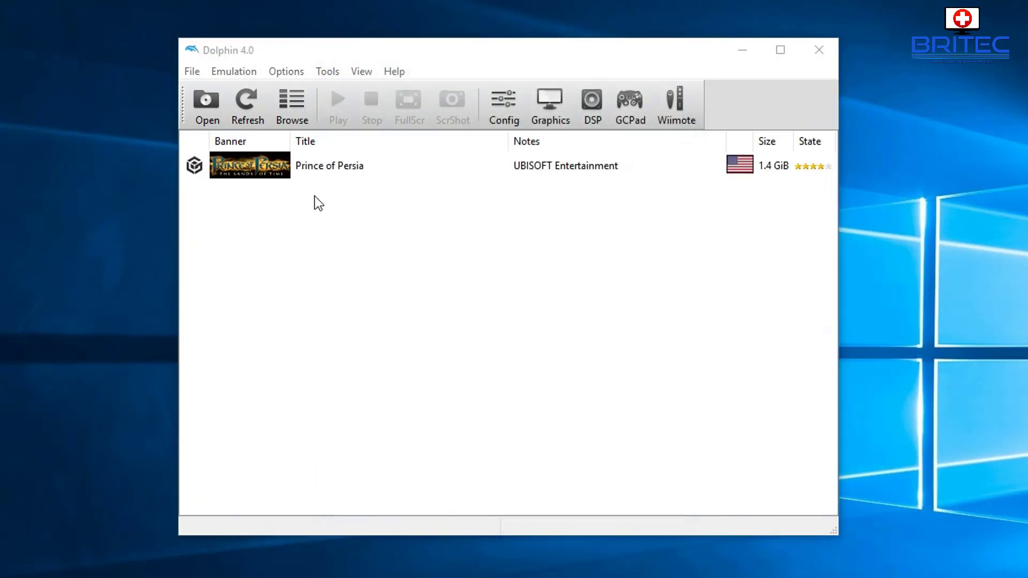
click(290, 120)
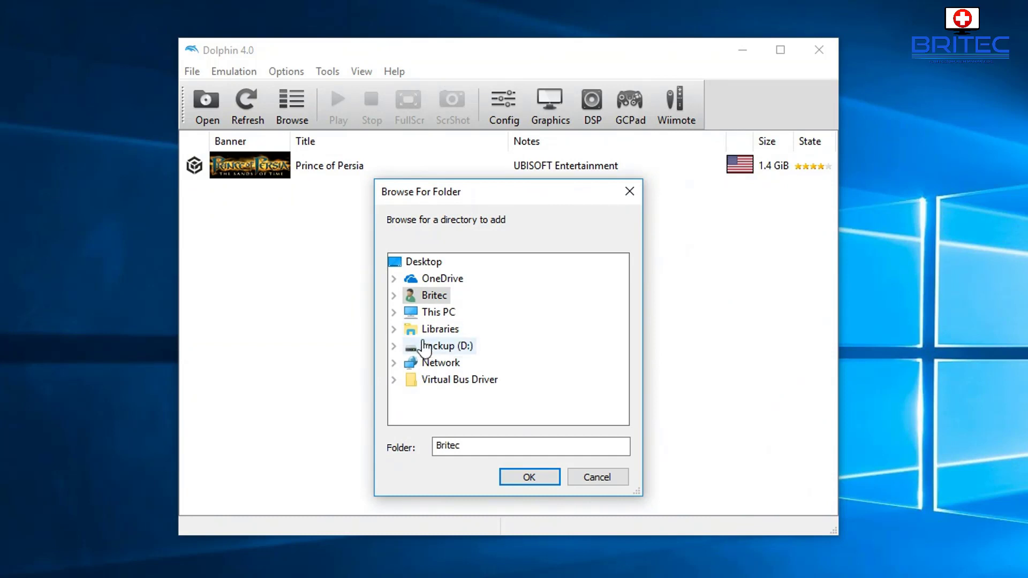
click(394, 296)
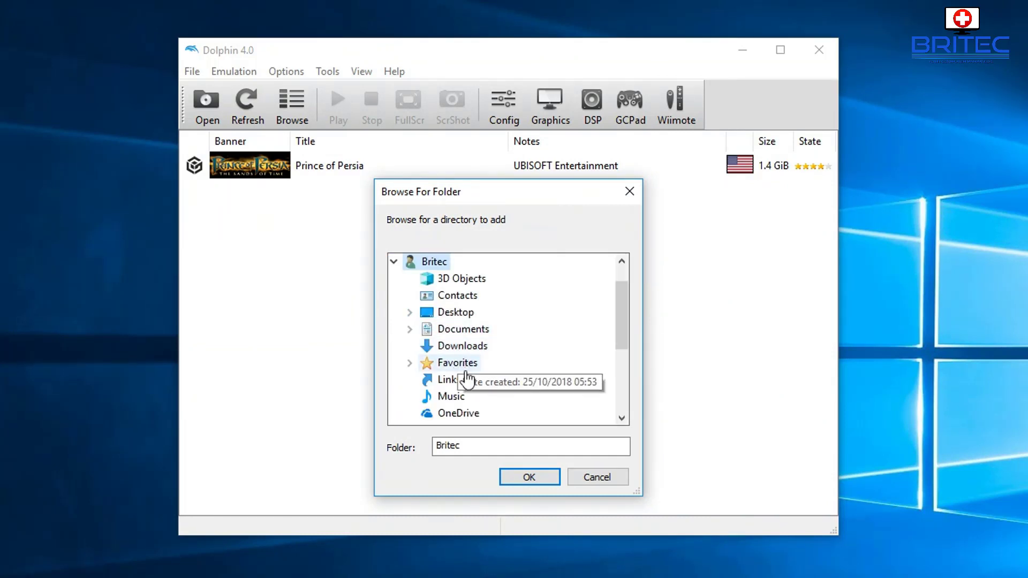
scroll(470, 386, down, 3)
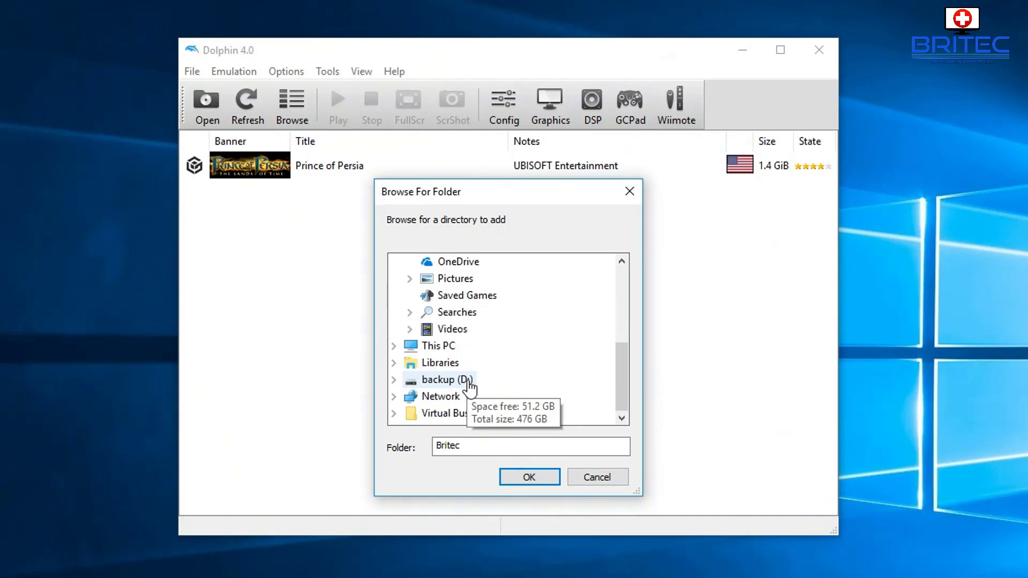
scroll(472, 370, up, 3)
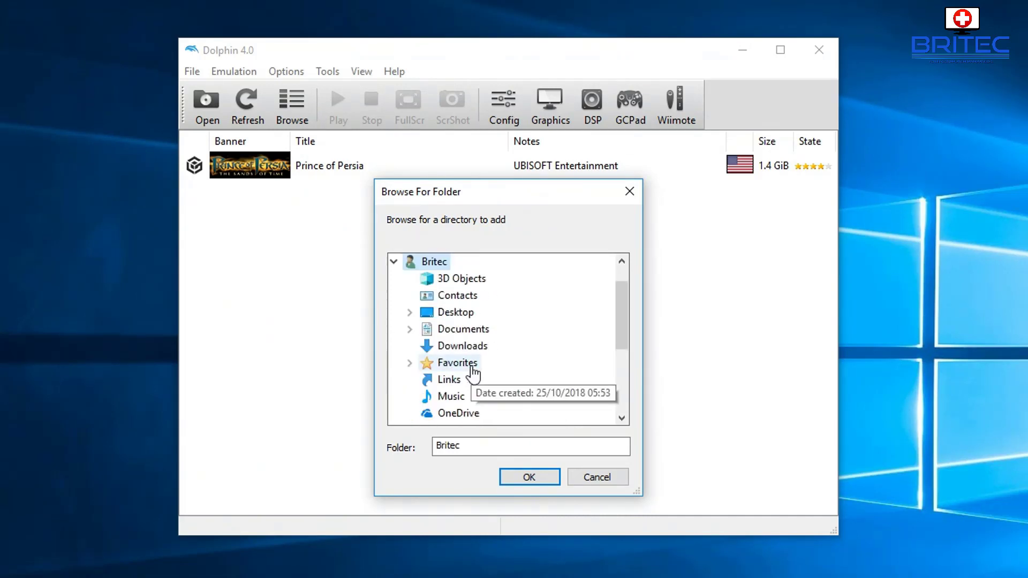
click(410, 329)
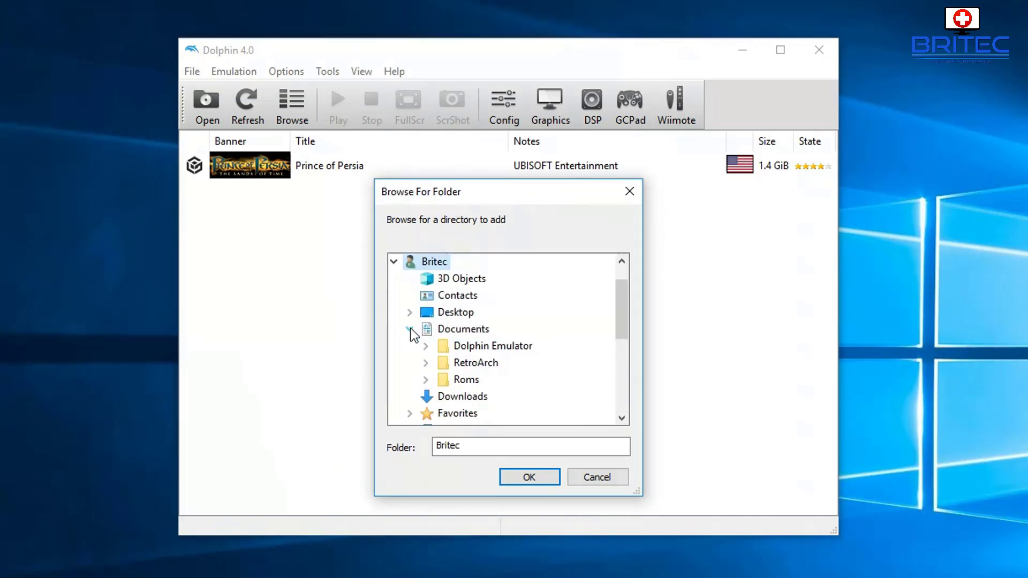
scroll(472, 386, up, 1)
double_click(474, 395)
scroll(498, 393, down, 3)
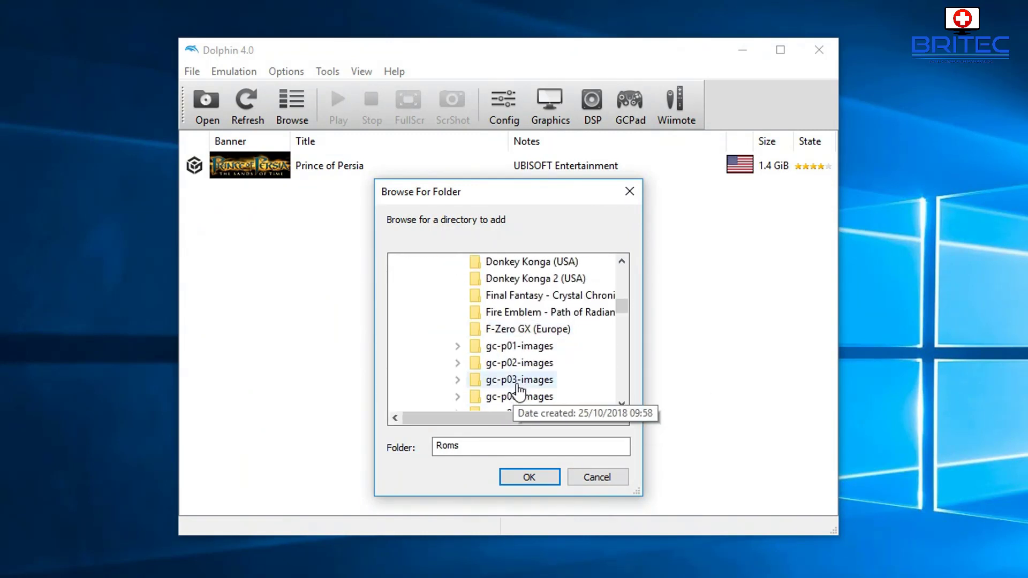
scroll(517, 391, down, 10)
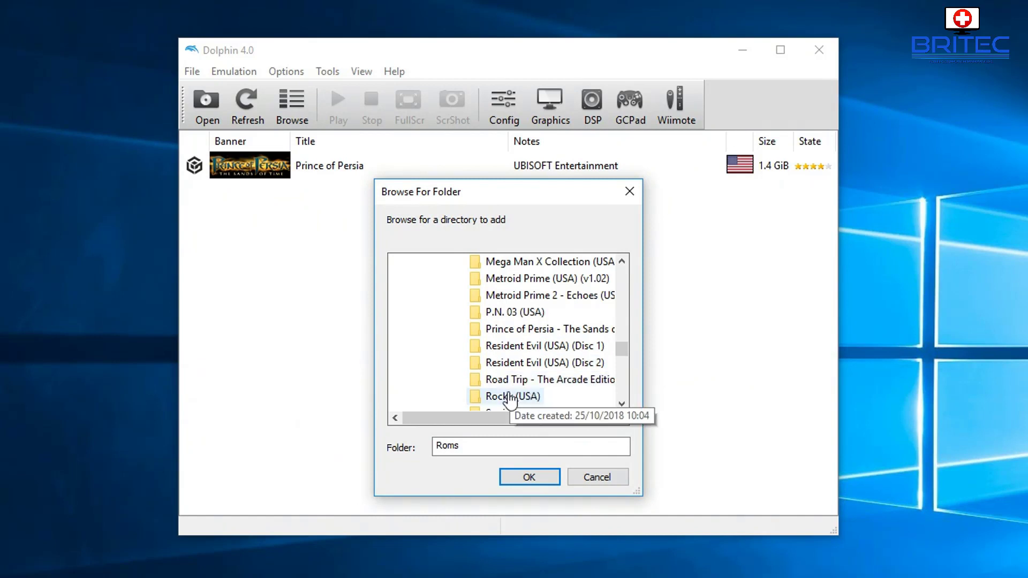
click(509, 397)
click(525, 477)
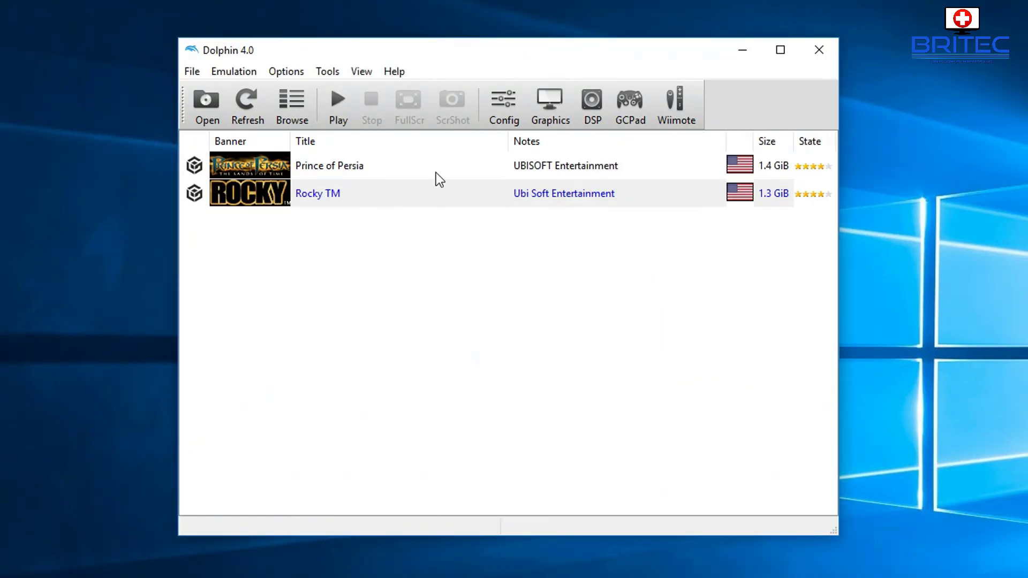
Review the General, Interface, Audio, Gamecube, Wii and Paths settings in the Dolphin configuration, and close it.
click(497, 118)
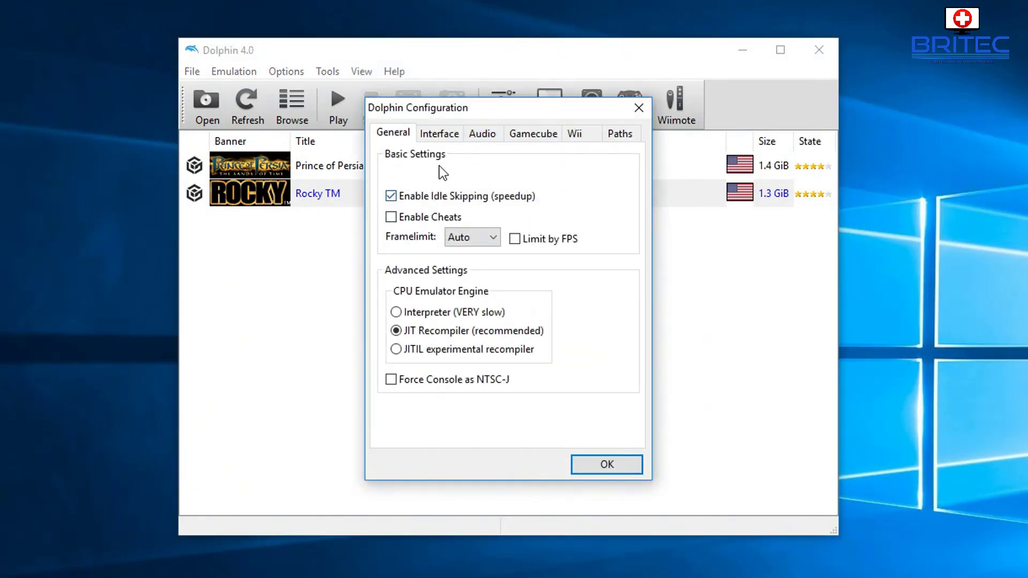
click(450, 137)
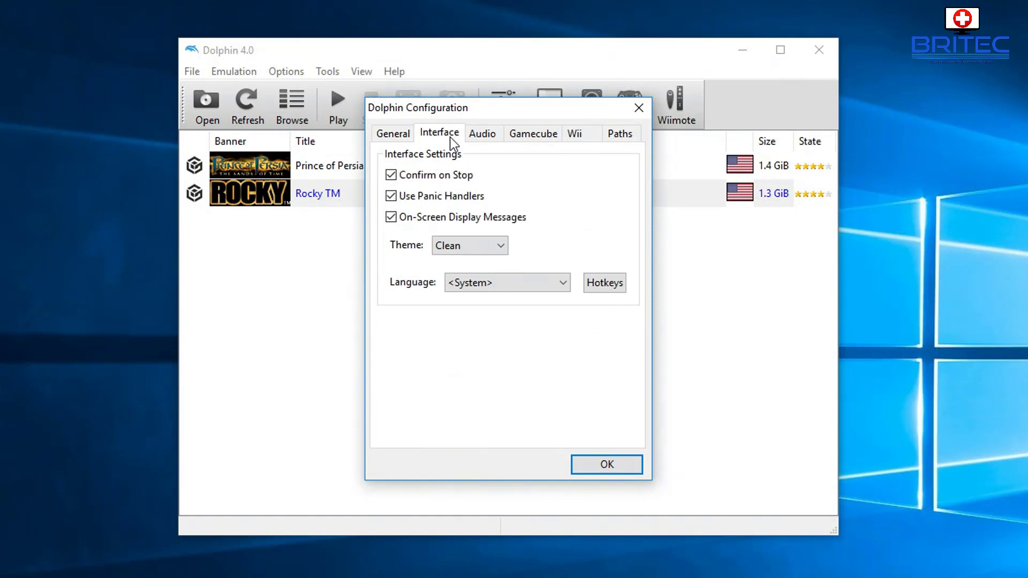
click(488, 138)
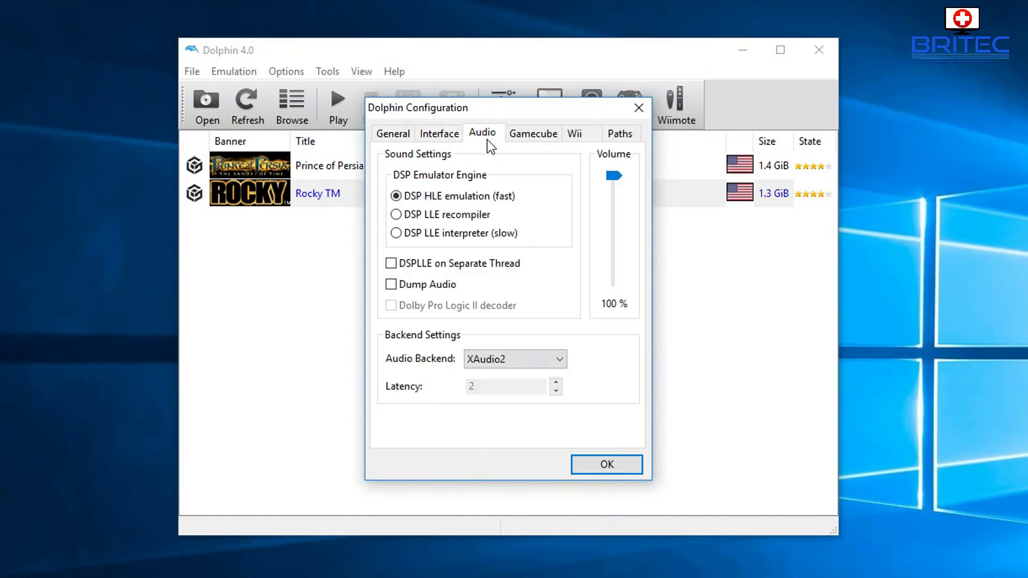
click(536, 149)
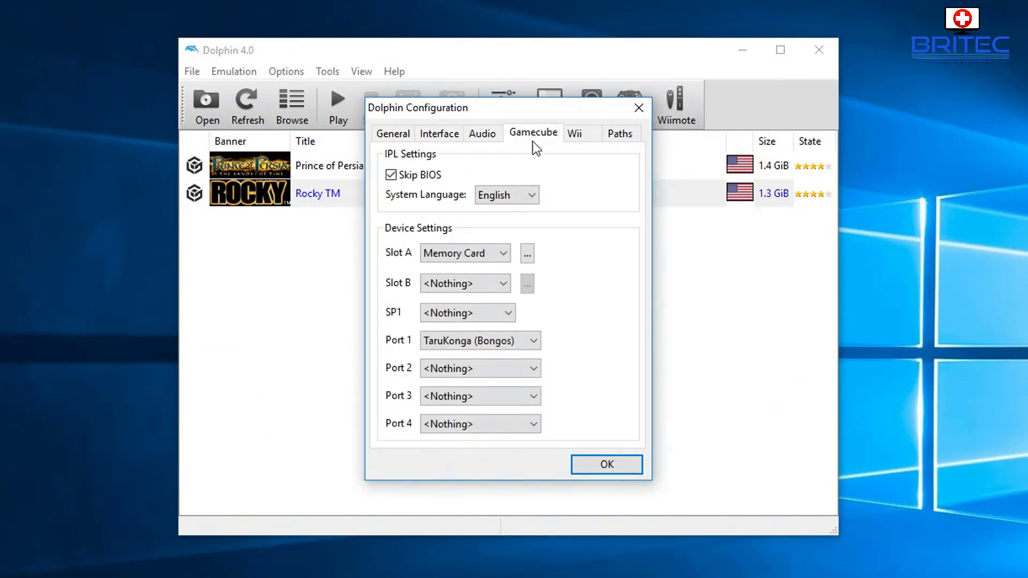
click(582, 141)
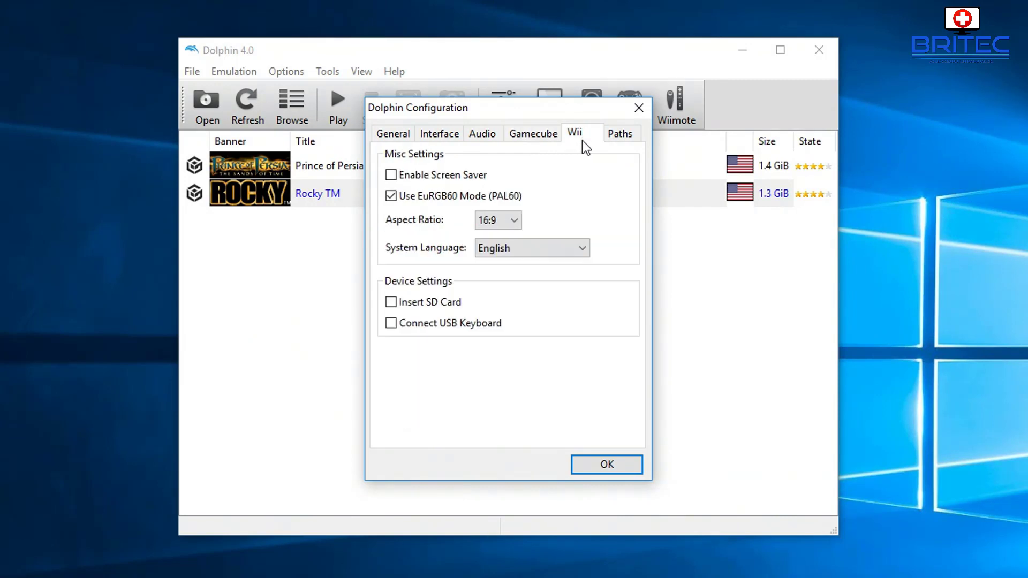
click(619, 136)
click(639, 107)
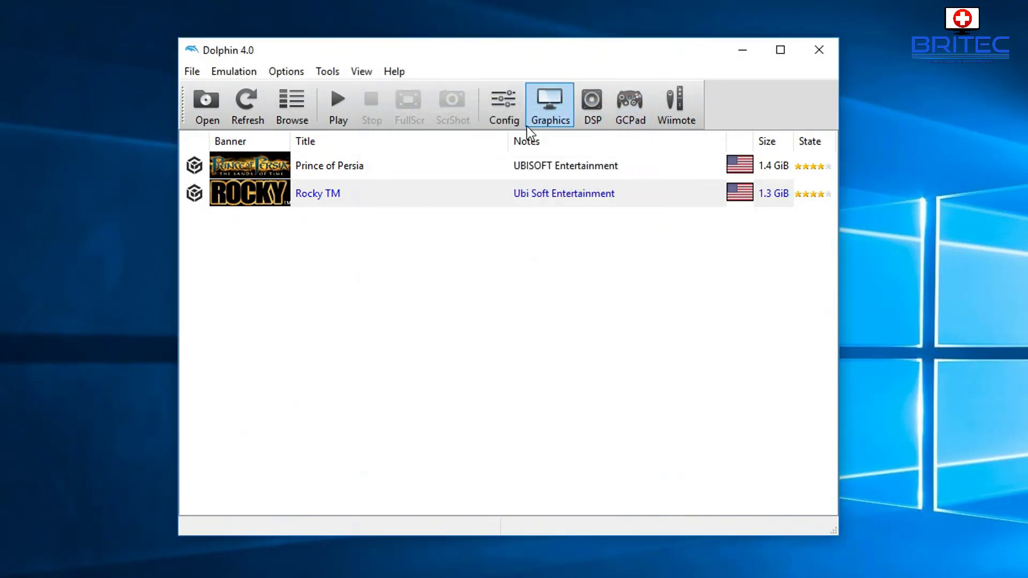
click(500, 117)
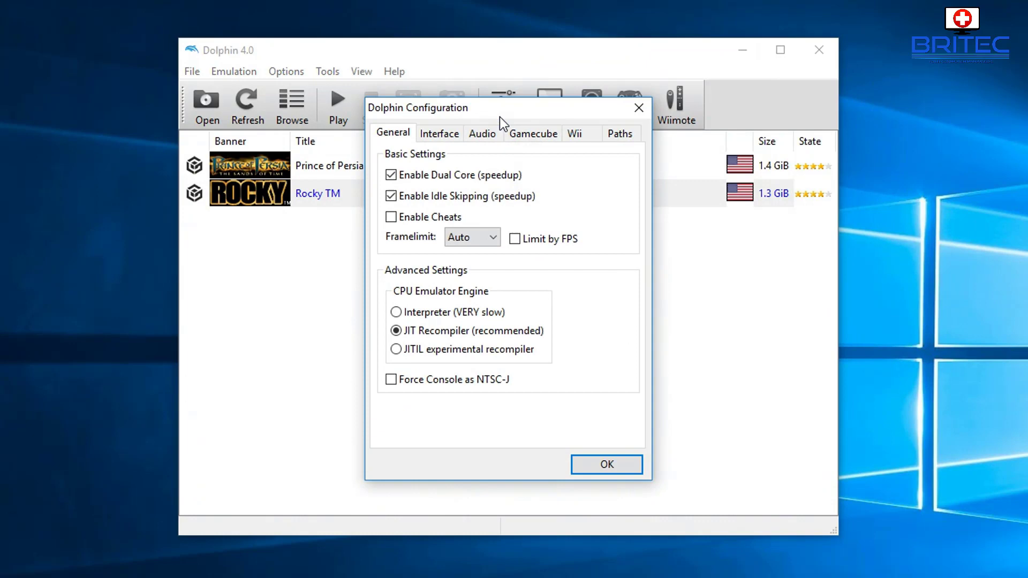
click(630, 115)
Review the graphics configuration's aspect ratio options, Enhancements, Hacks and Advanced settings, and close it.
click(553, 110)
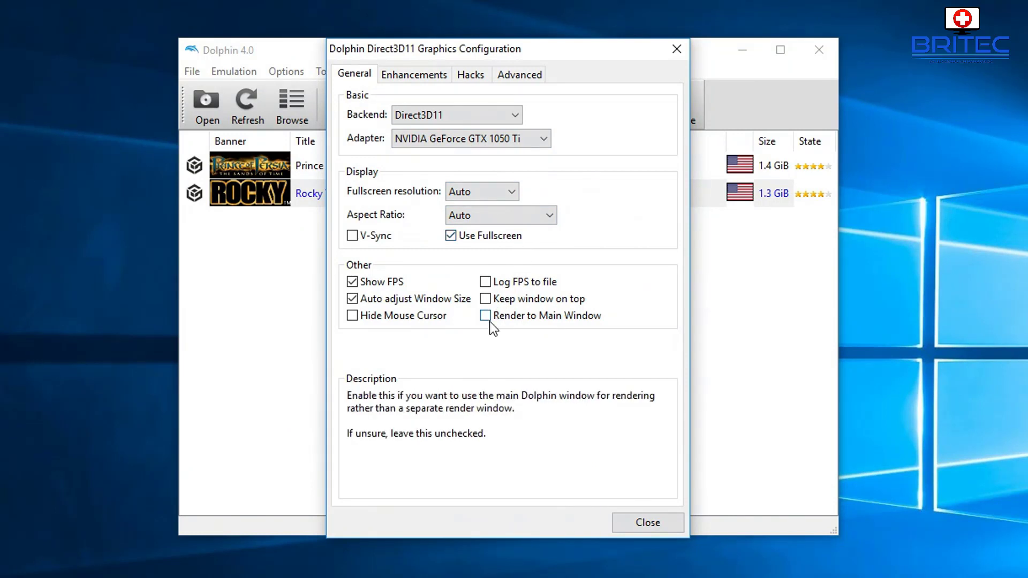
click(548, 219)
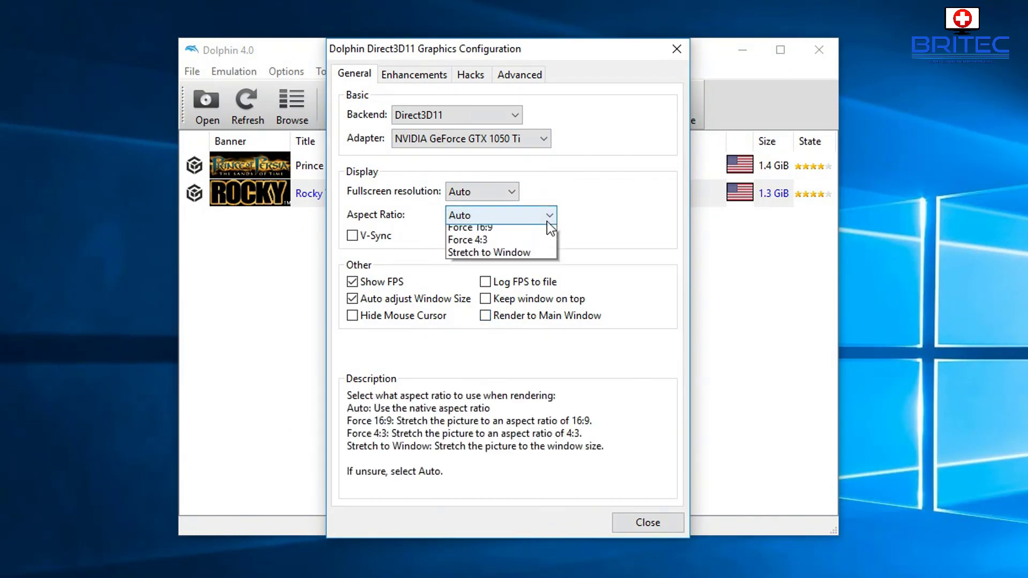
click(548, 220)
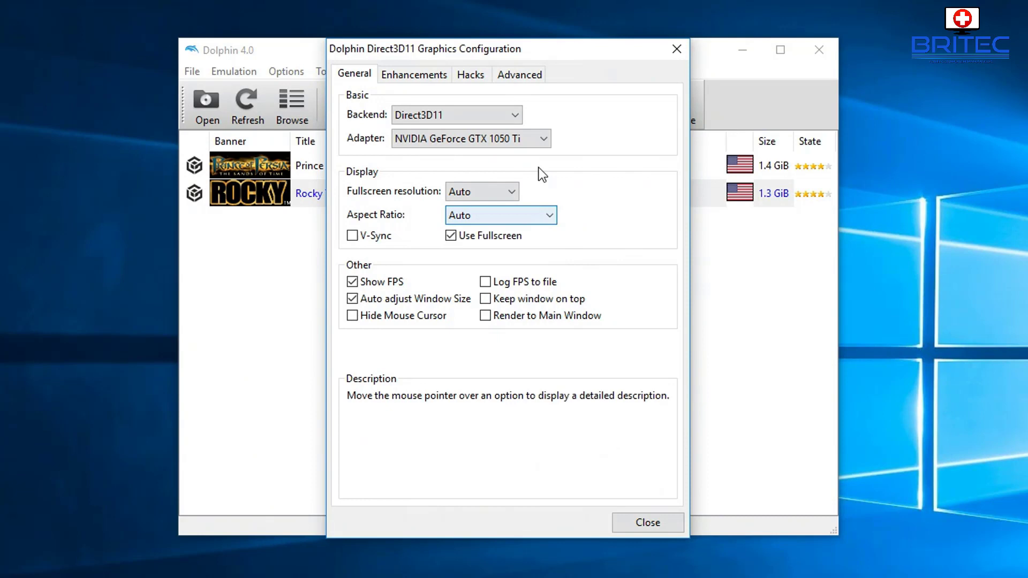
click(430, 75)
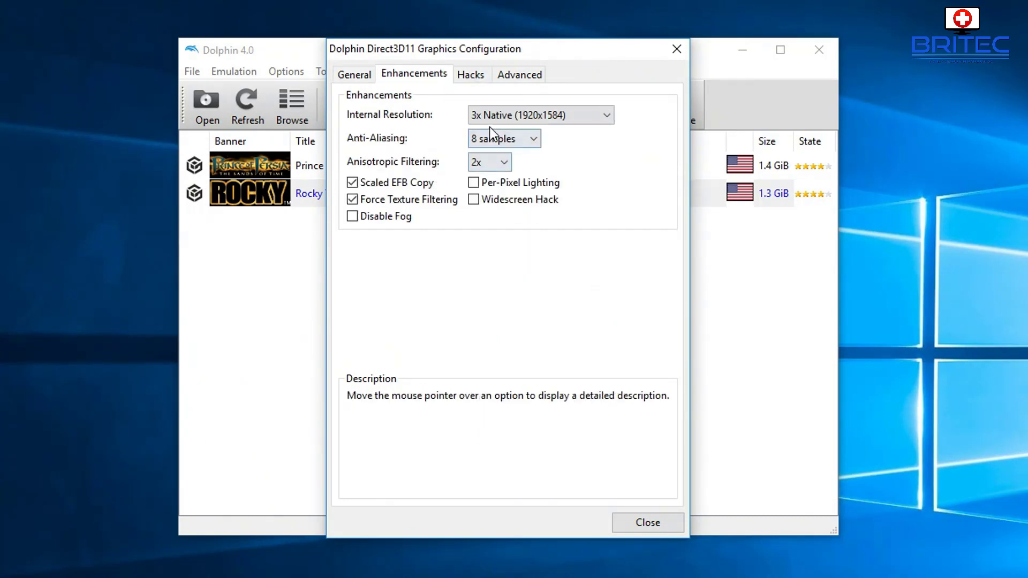
click(531, 137)
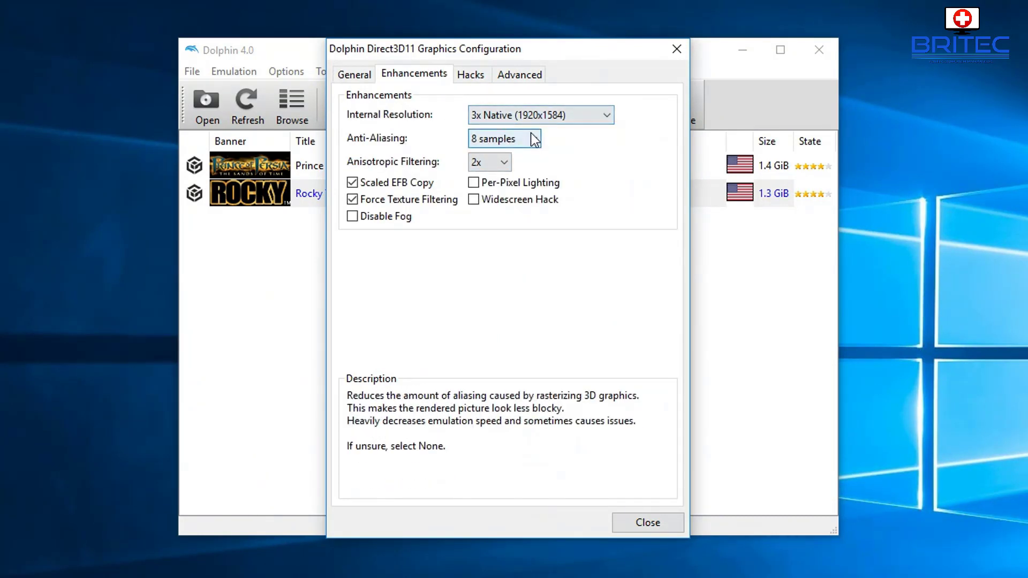
click(611, 121)
click(609, 119)
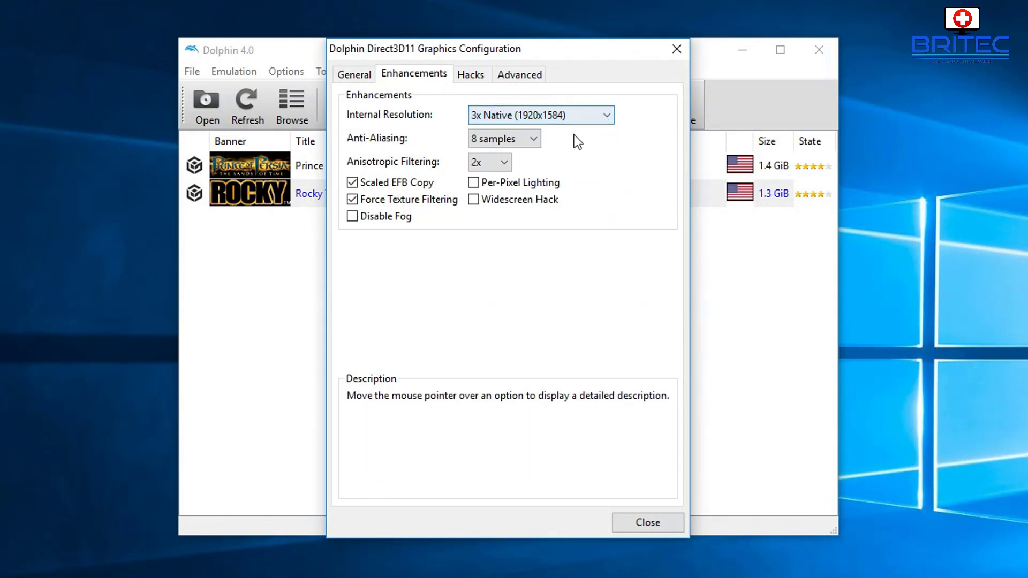
mouse_move(368, 207)
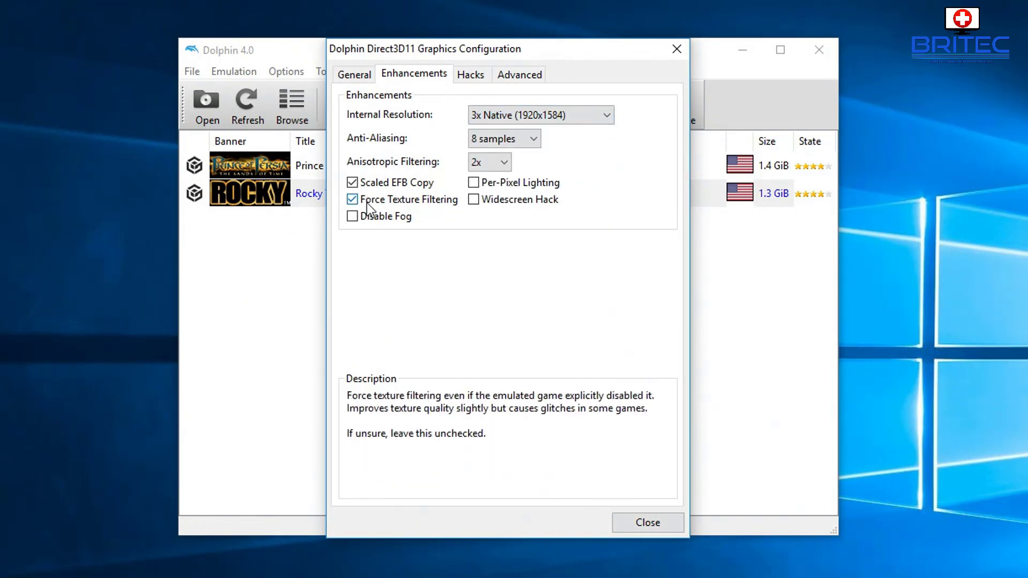
click(471, 76)
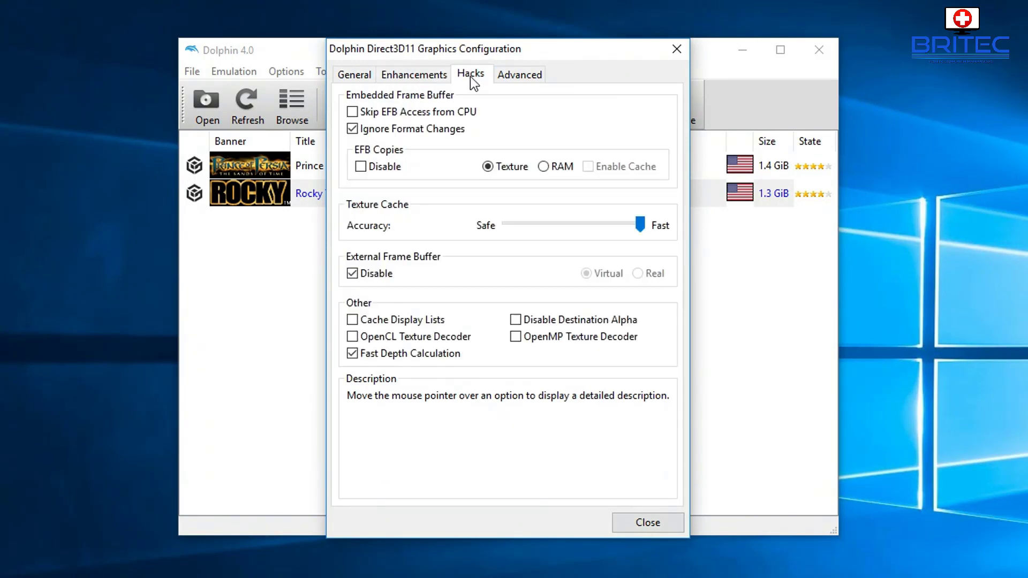
click(515, 80)
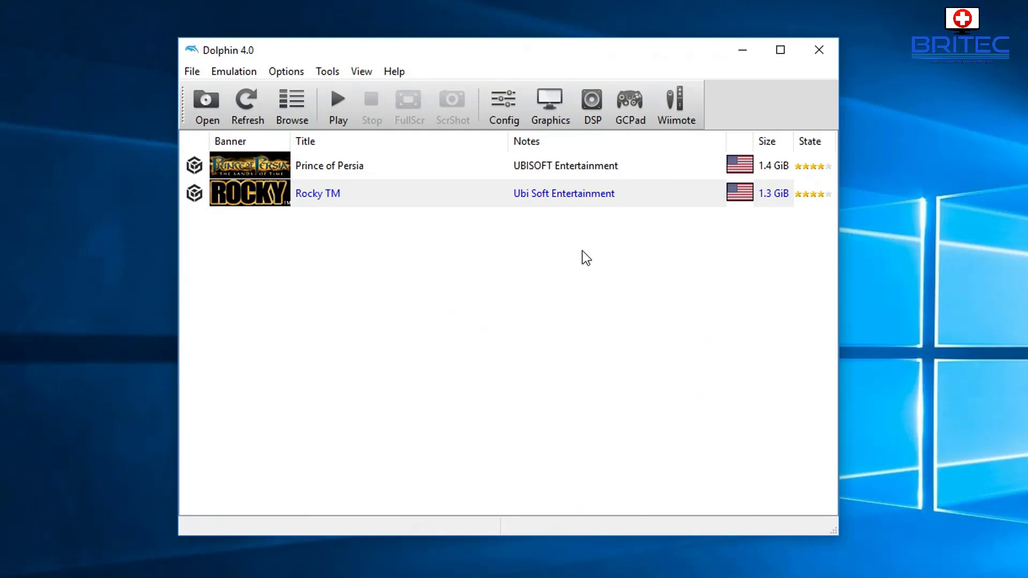
Select the Rocky TM game in the game list.
click(259, 190)
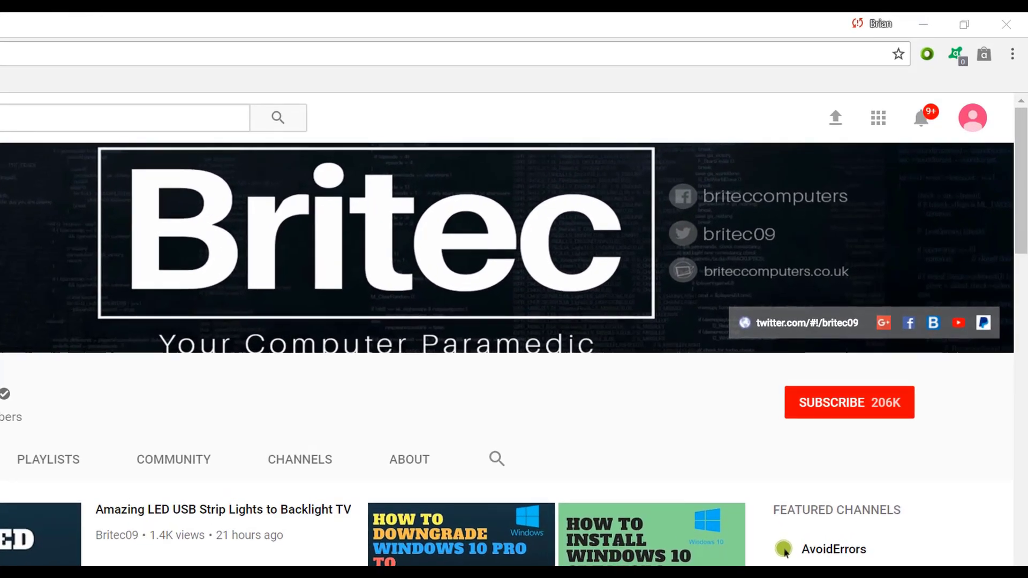
Switch to YouTube in the browser and subscribe to the Britec channel.
click(860, 415)
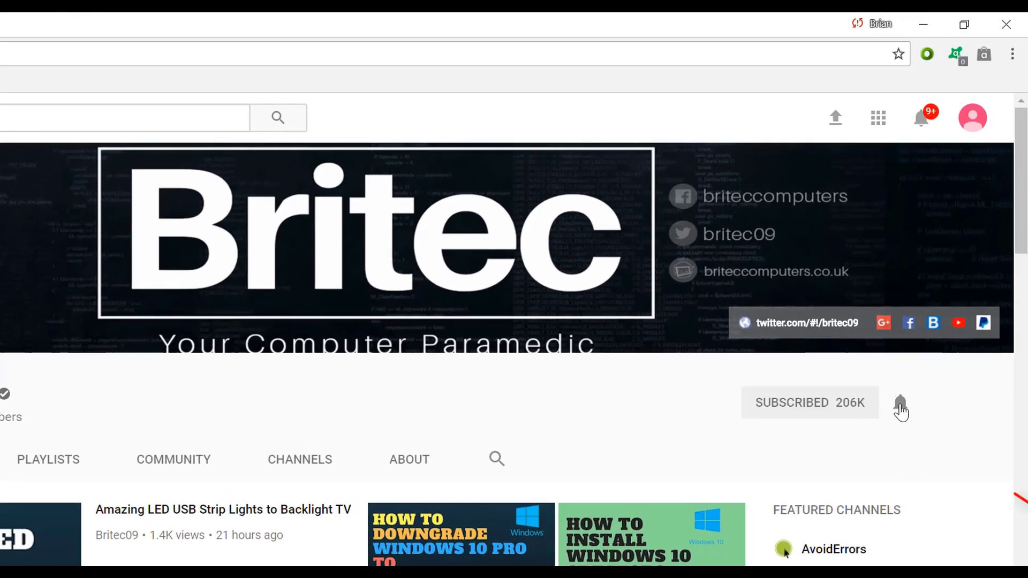